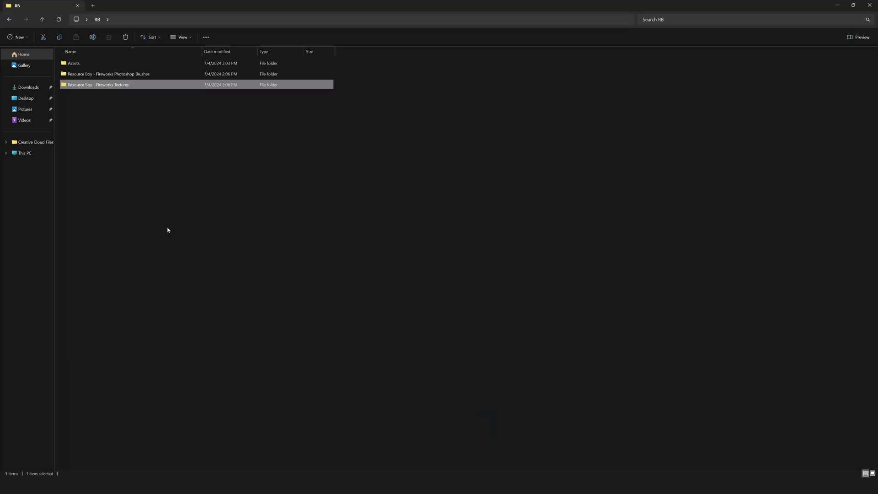
- Open the Resource Boy - Fireworks Textures folder, enlarge the thumbnails and browse the grid
double_click(127, 88)
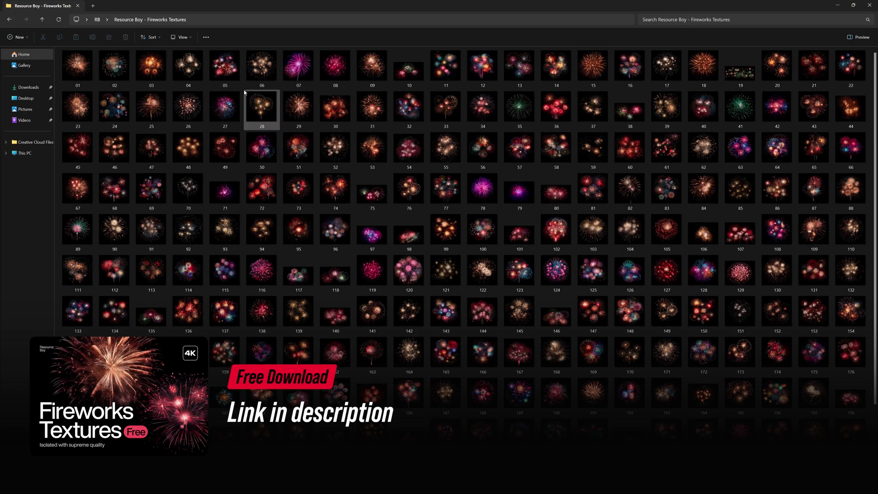
scroll(243, 93, "up", 1, "ctrl")
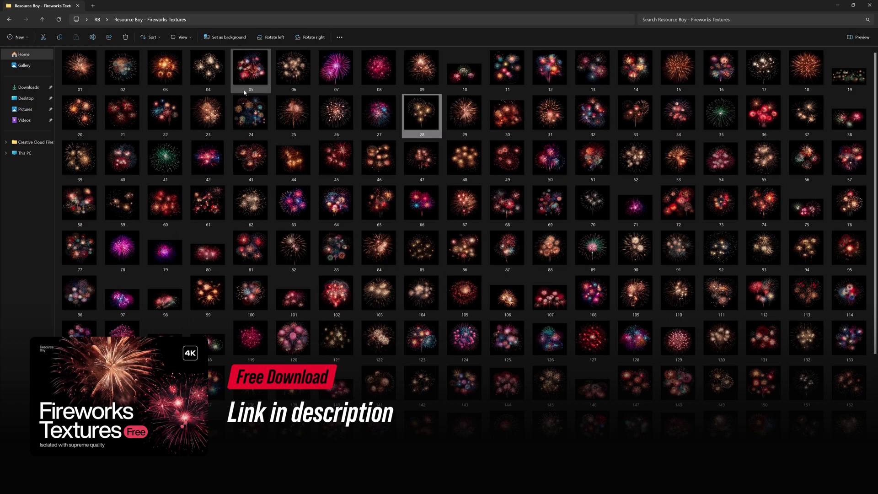
left_click(248, 100)
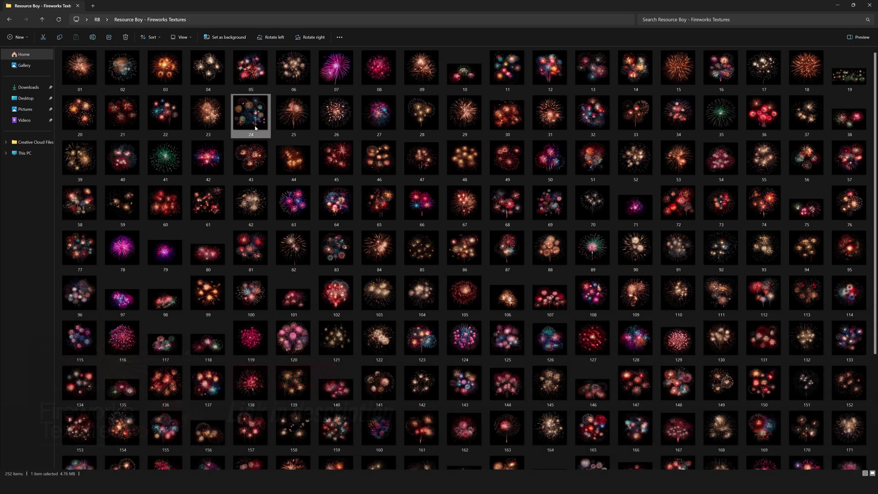
scroll(254, 119, "down", 5)
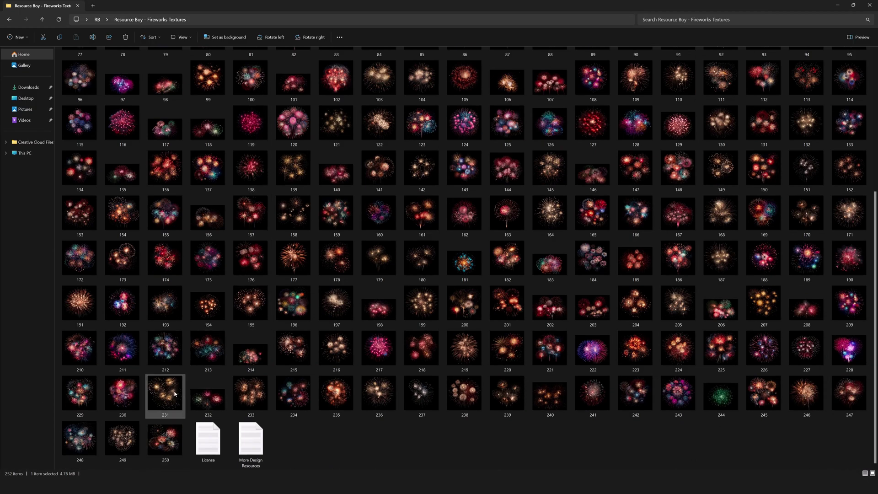
scroll(166, 389, "up", 5)
- Preview fireworks texture 43 in Photos, page through five more textures, then close the viewer
double_click(251, 157)
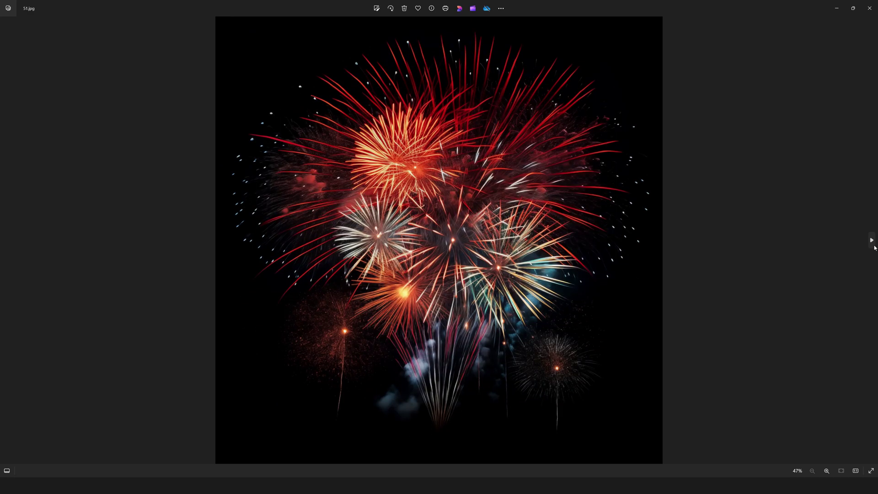
left_click(874, 247)
left_click(874, 247)
left_click(874, 247)
left_click(874, 247)
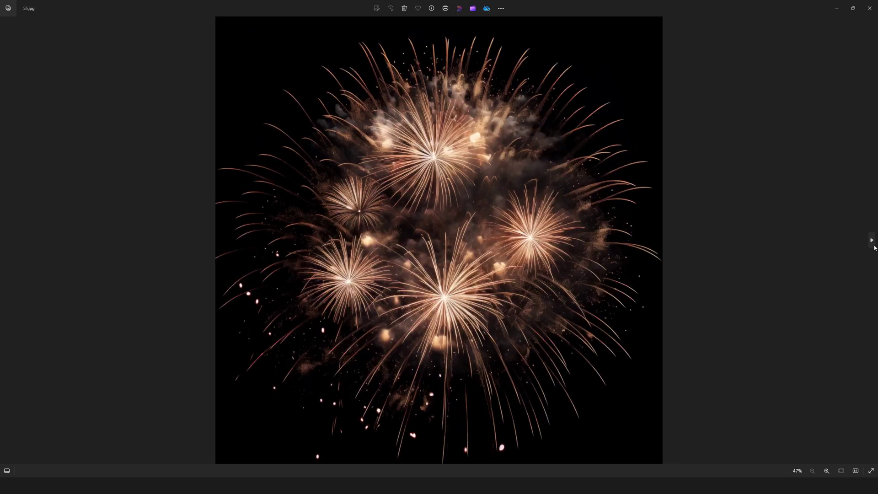
left_click(874, 247)
left_click(869, 8)
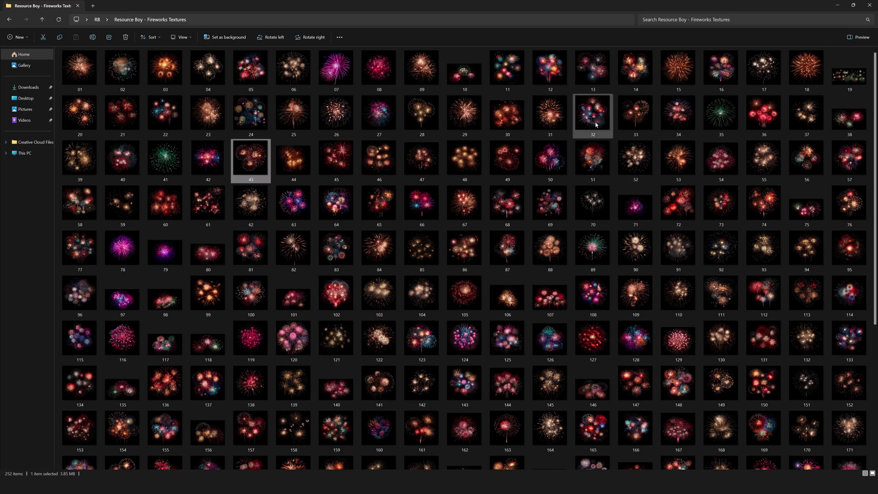
- Place fireworks texture 63 over the portrait as a new layer aligned to the top-left
left_click(360, 276)
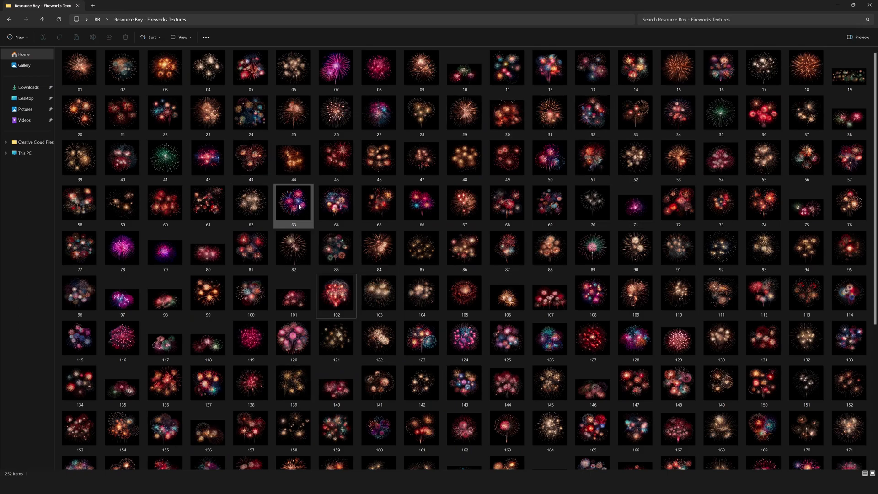
left_click_drag(294, 202, 442, 192)
left_click_drag(396, 151, 385, 160)
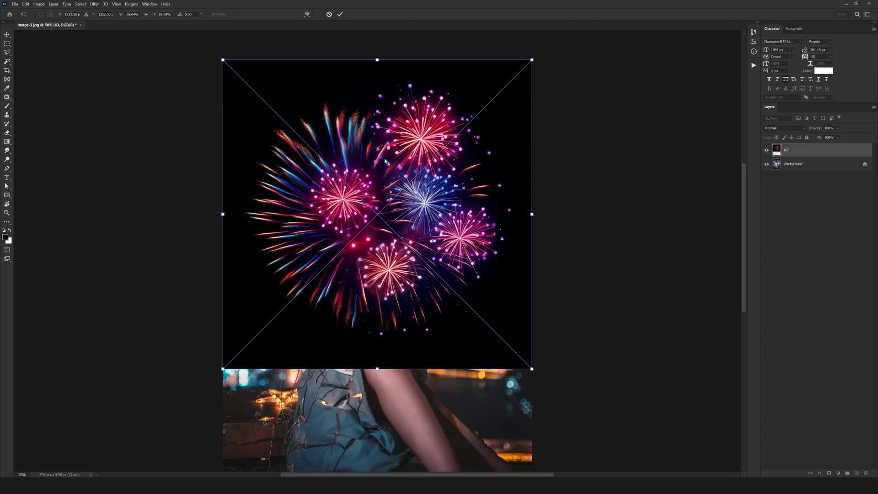
key("Return")
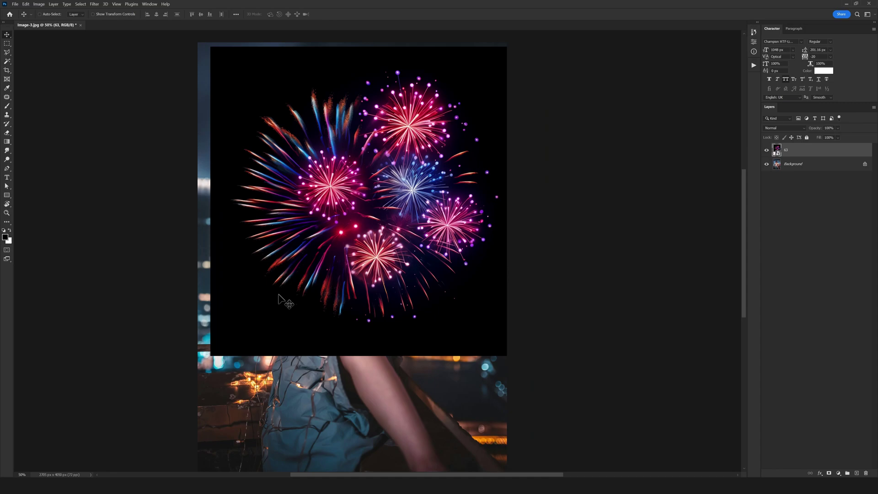
left_click_drag(278, 294, 264, 279)
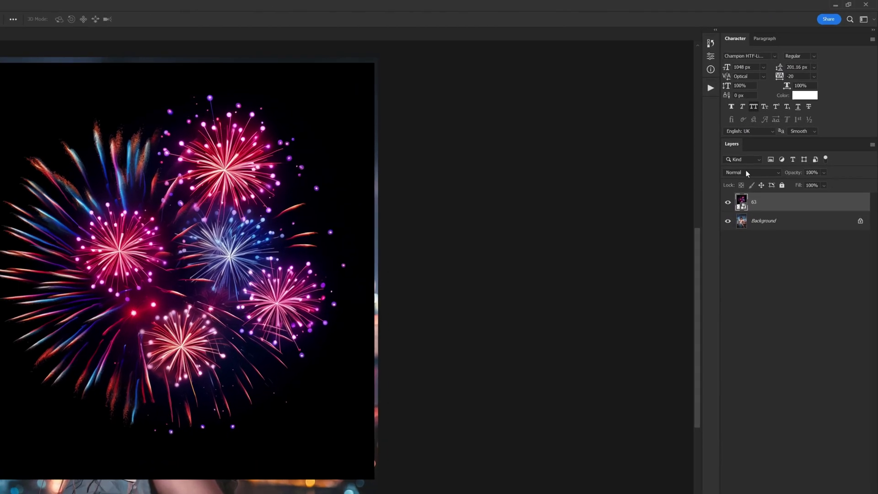
- Set the fireworks layer to Screen blend mode and move it above the woman's head
left_click(747, 173)
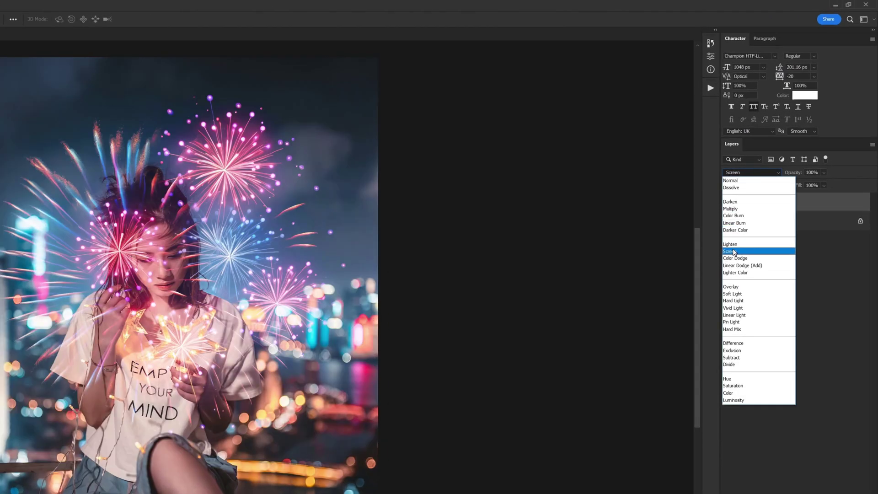
left_click(734, 252)
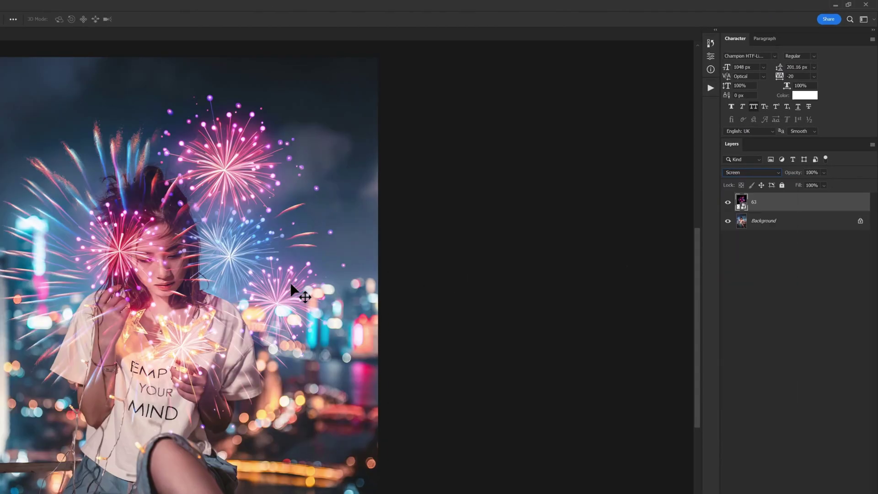
left_click_drag(295, 290, 168, 105)
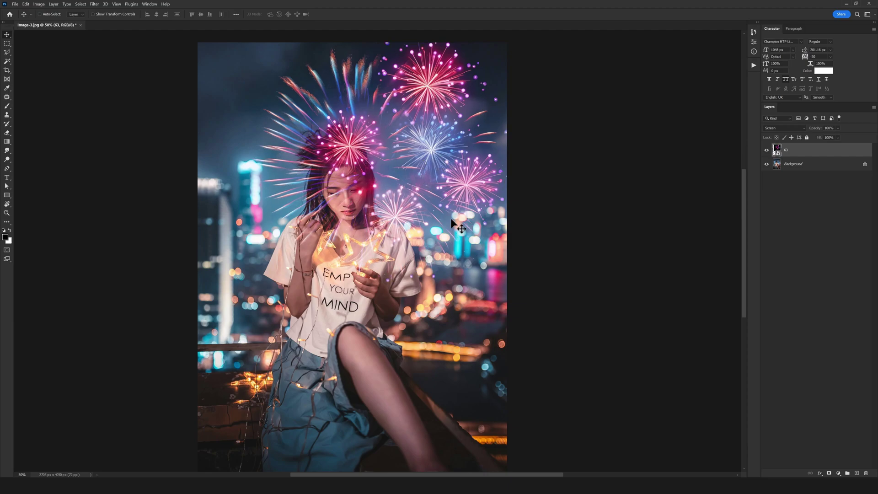
key("ctrl+t")
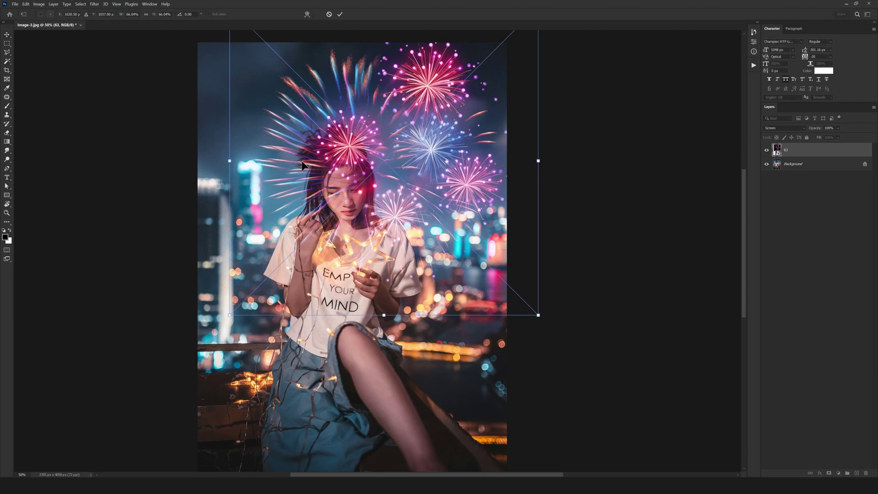
mouse_move(390, 152)
left_mouse_down()
mouse_move(372, 180)
mouse_move(386, 192)
mouse_move(402, 160)
left_mouse_up()
key("Escape")
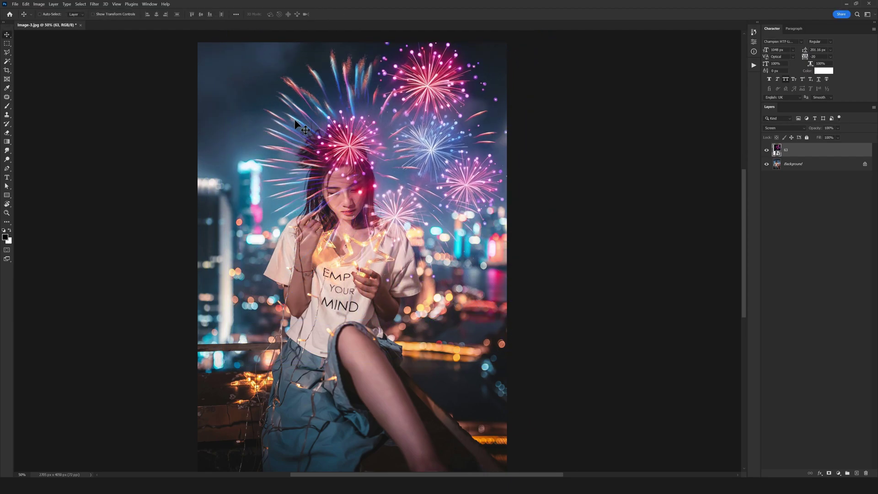
left_click_drag(402, 191, 427, 199)
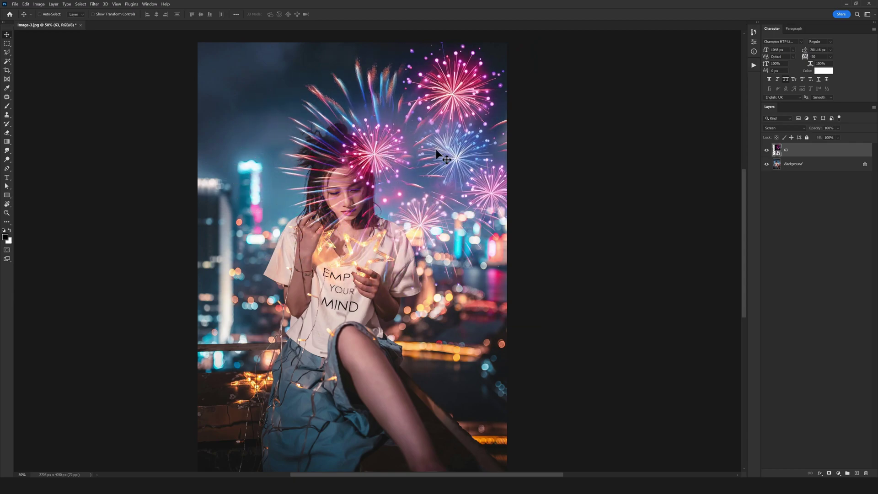
left_click_drag(437, 151, 415, 172)
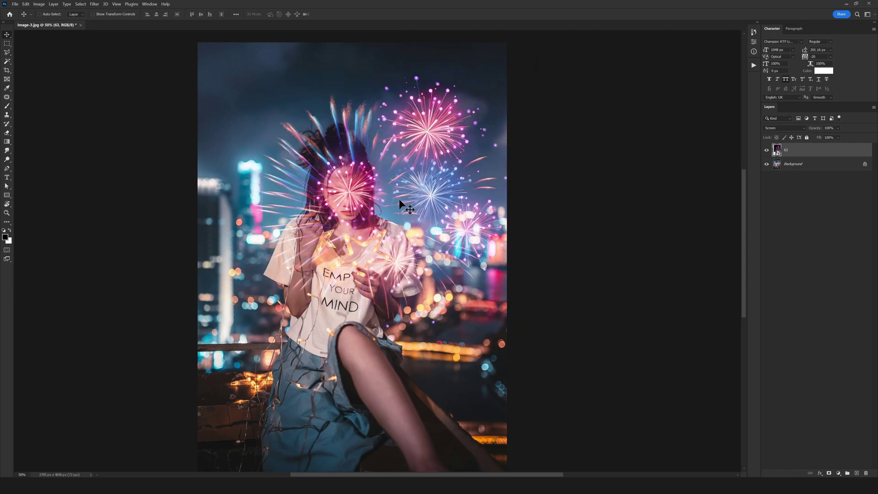
- Scale the fireworks down and position them in the upper-right sky
key("ctrl+t")
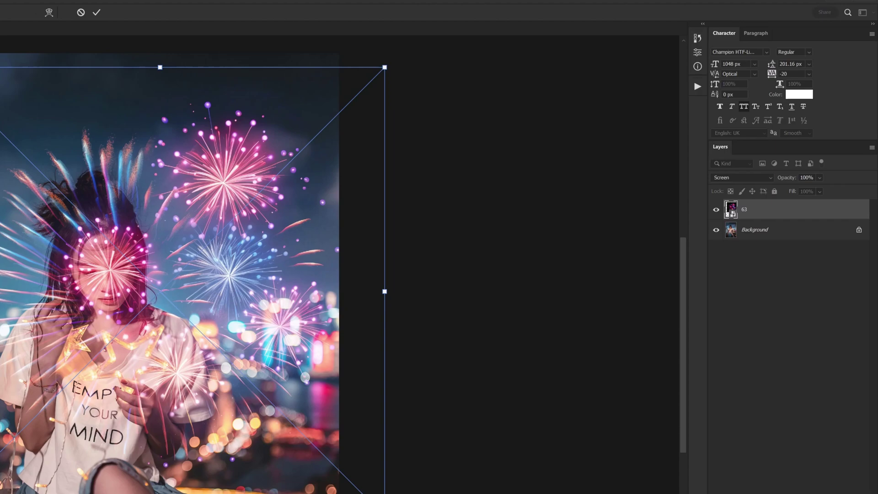
left_click_drag(220, 365, 251, 338)
left_click_drag(3, 457, 192, 271)
left_click_drag(288, 226, 266, 257)
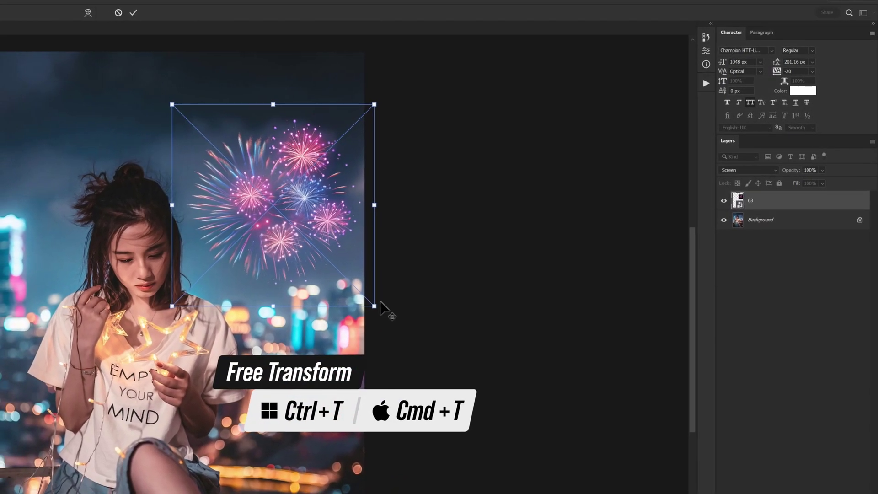
mouse_move(380, 307)
left_mouse_down()
mouse_move(382, 320)
mouse_move(390, 310)
left_mouse_up()
left_click_drag(334, 265, 340, 261)
left_click_drag(398, 294, 403, 294)
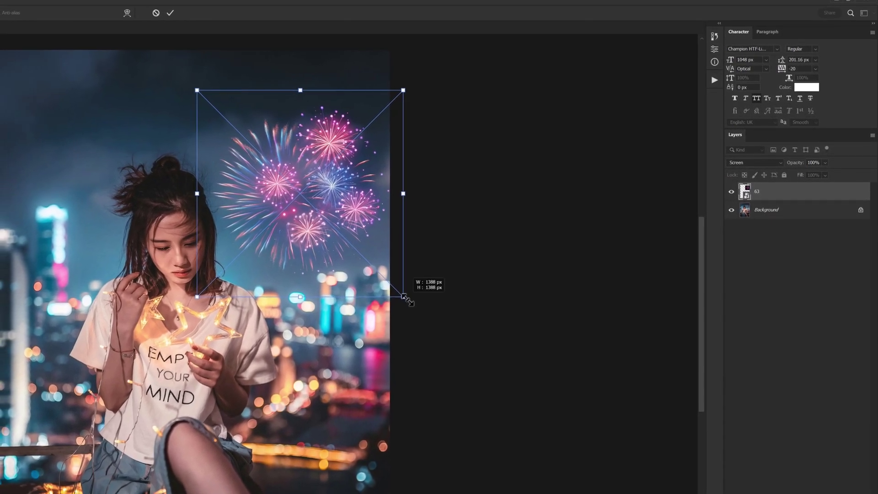
left_click_drag(361, 270, 360, 257)
key("Return")
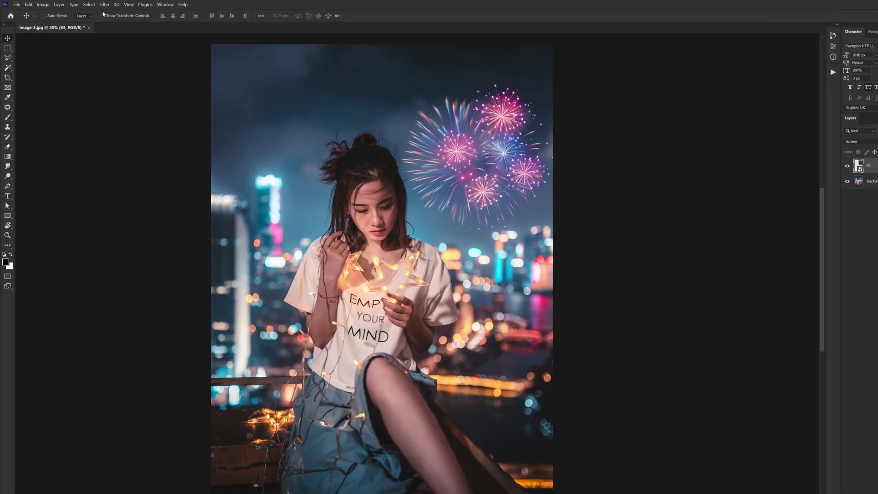
- Apply a Field Blur smart filter: 9 px blur, Light Bokeh 44%, Bokeh Color 81%
left_click(75, 4)
mouse_move(178, 156)
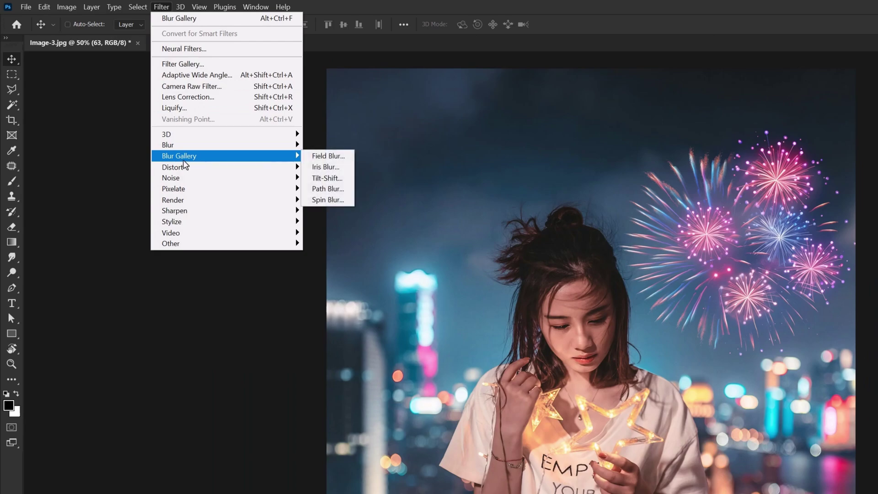
left_click(328, 156)
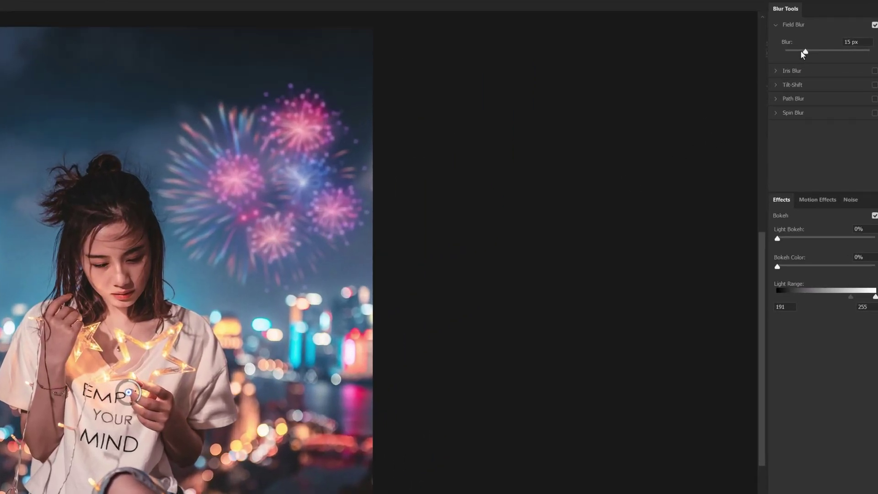
left_click_drag(802, 51, 798, 50)
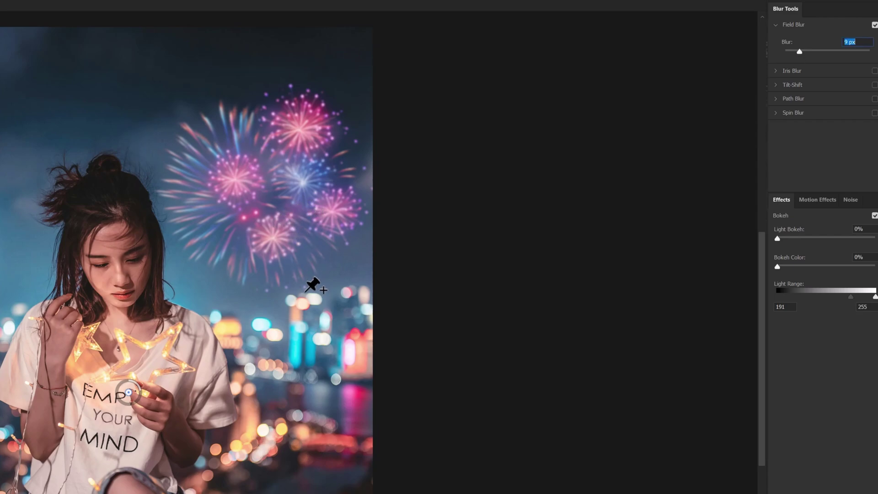
left_click_drag(291, 225, 208, 284)
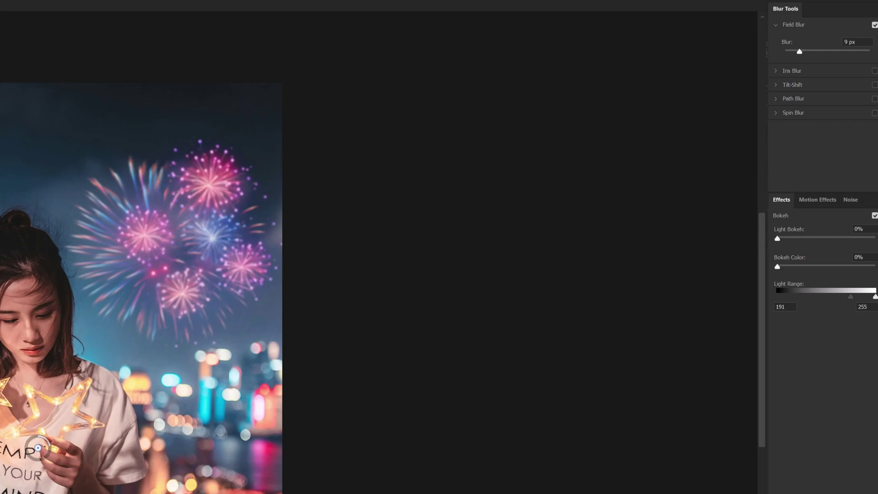
left_click_drag(778, 238, 835, 261)
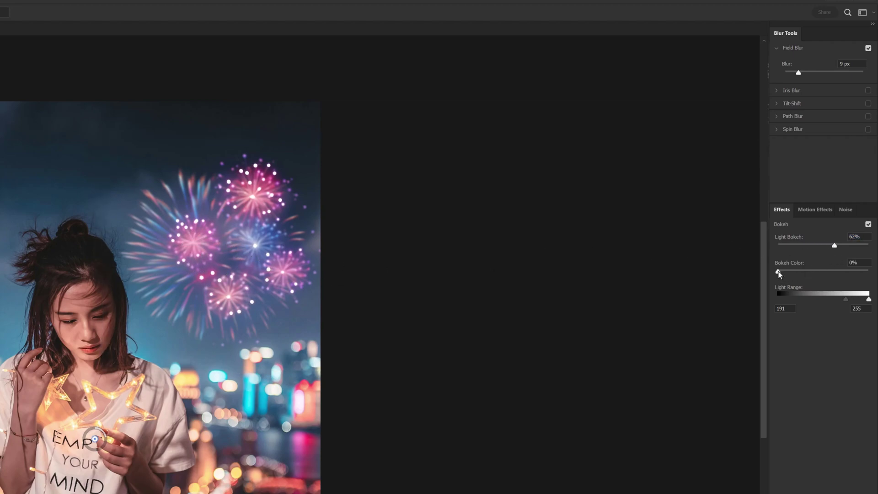
left_click_drag(779, 273, 848, 276)
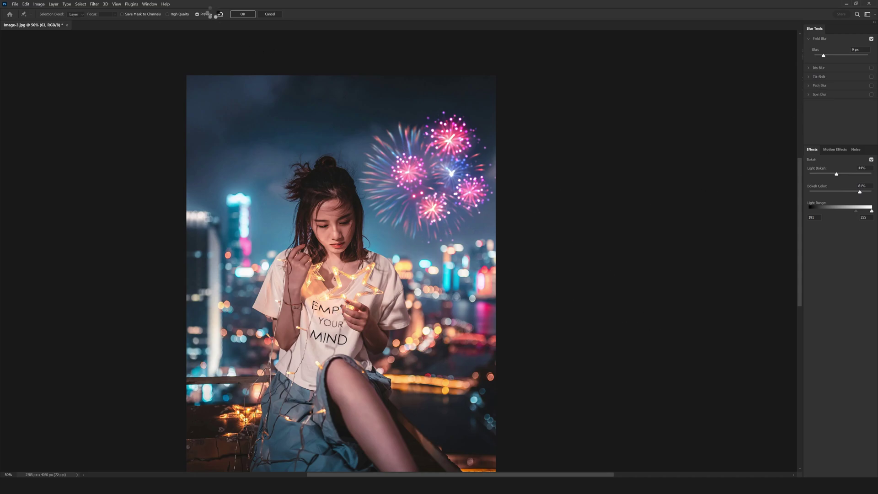
key("Return")
- Compare the portrait with and without fireworks, nudge them down-left, and return to the textures folder
scroll(468, 199, "down", 1)
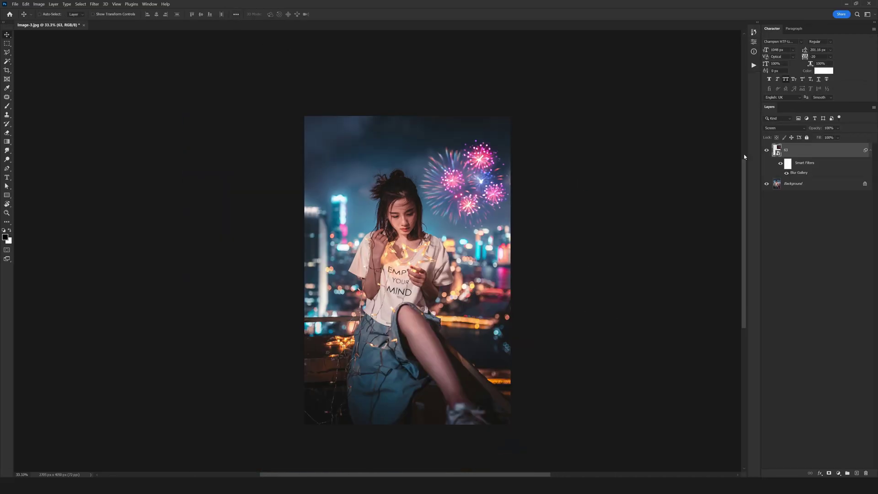
left_click(767, 150)
left_click(767, 150)
scroll(501, 193, "up", 1)
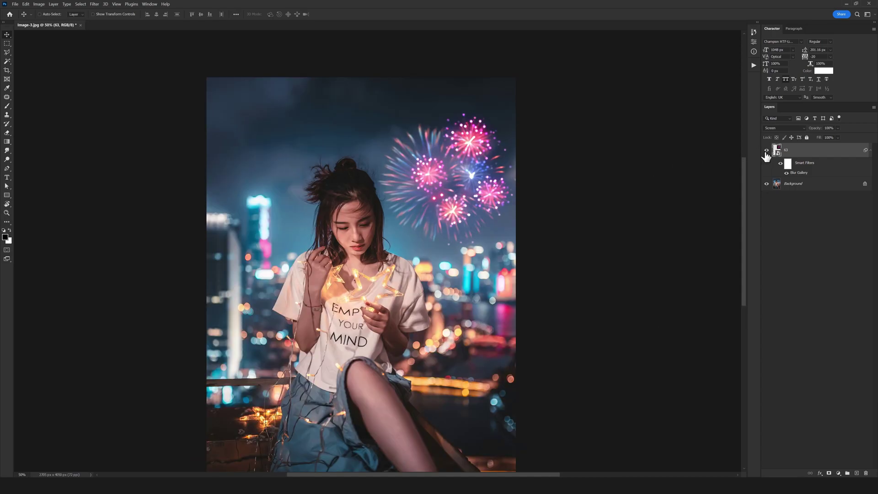
left_click(767, 151)
left_click(766, 151)
left_click_drag(463, 168, 461, 173)
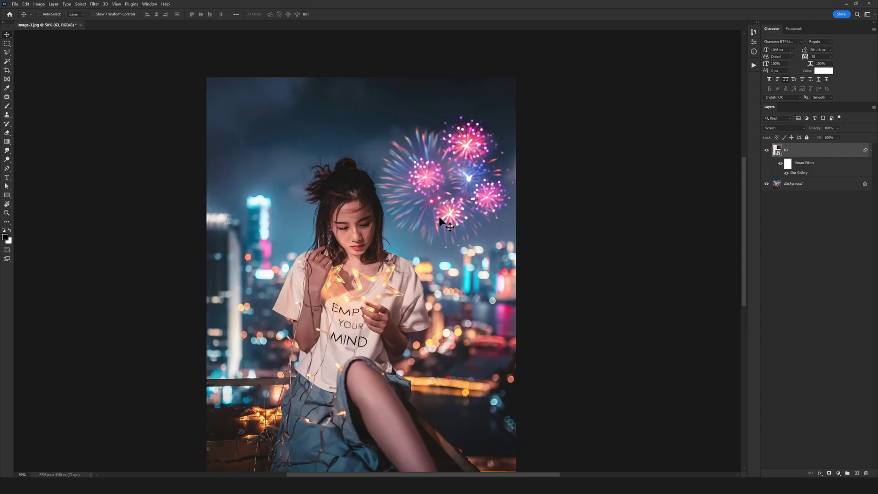
left_click_drag(391, 216, 389, 166)
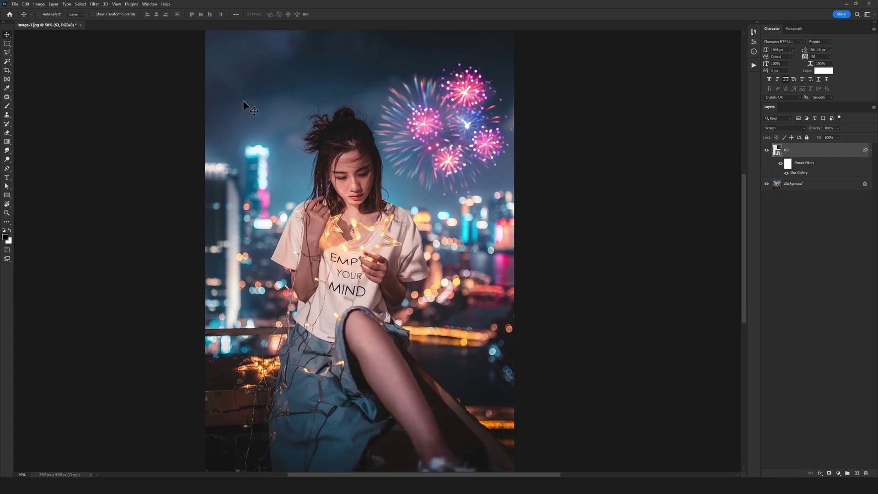
left_click(50, 471)
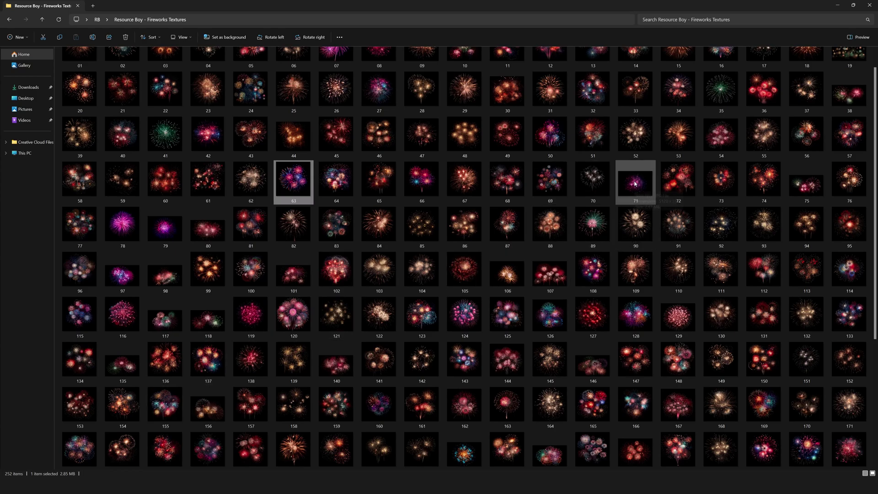
- Place fireworks image 71 at the photo's top-left and set it to Screen blend mode
left_click_drag(634, 195, 294, 226)
key("Return")
left_click_drag(398, 251, 323, 140)
left_click(781, 128)
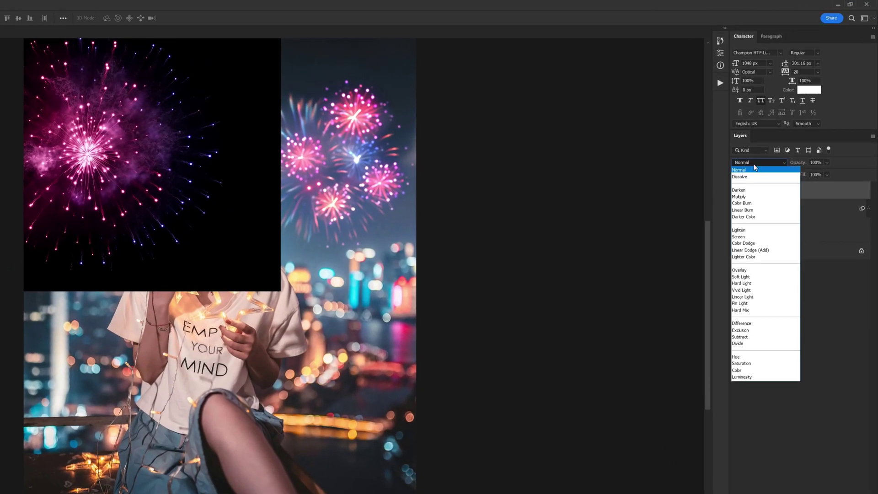
left_click(743, 237)
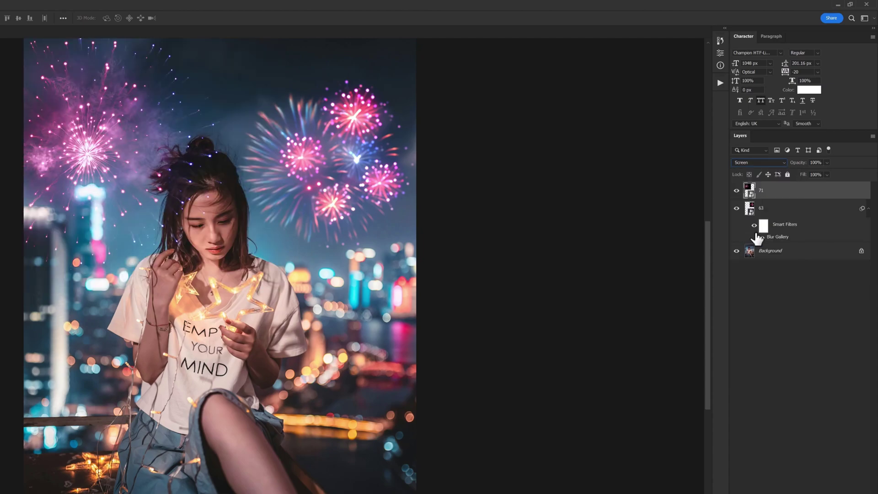
mouse_move(161, 210)
left_mouse_down()
mouse_move(159, 166)
mouse_move(150, 162)
mouse_move(156, 223)
left_mouse_up()
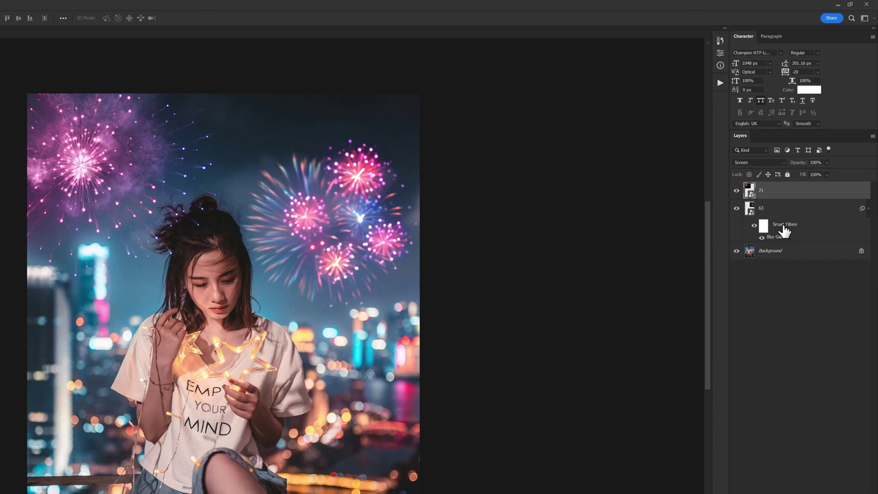
- Copy layer 63's Blur Gallery smart filter onto layer 71, then reposition the left fireworks
left_click_drag(792, 232, 805, 194)
left_click_drag(128, 173, 59, 173)
key("ctrl+z")
left_click_drag(90, 200, 75, 223)
scroll(98, 202, "down", 1)
left_click_drag(247, 178, 260, 175)
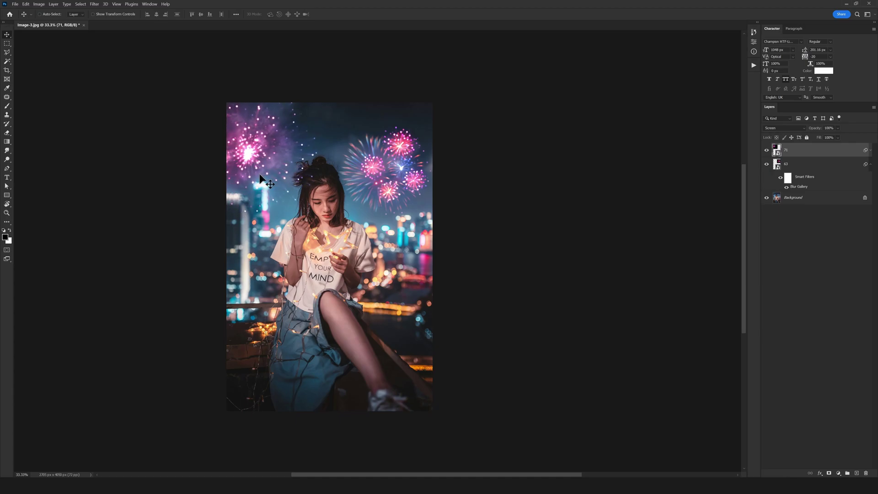
left_click(871, 151)
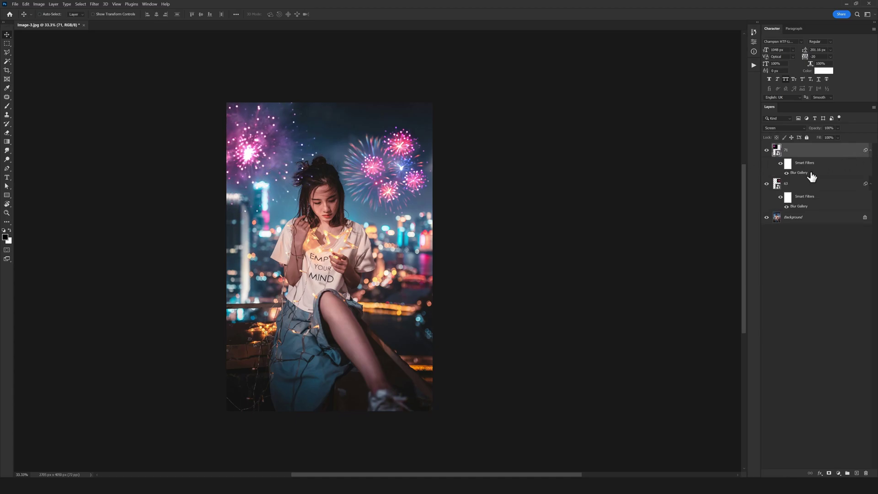
- Retune layer 71's Blur Gallery to 8 px Field Blur, Light Bokeh 23%, Bokeh Color 100%
double_click(811, 174)
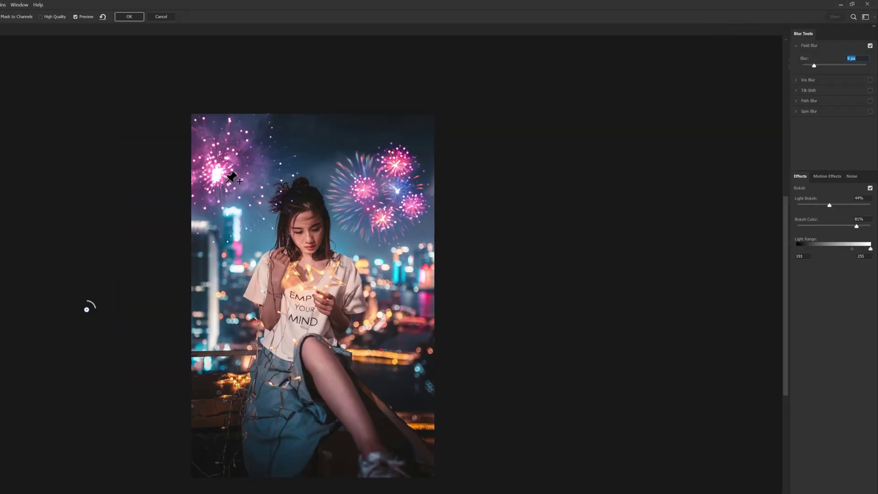
left_click_drag(823, 204, 807, 205)
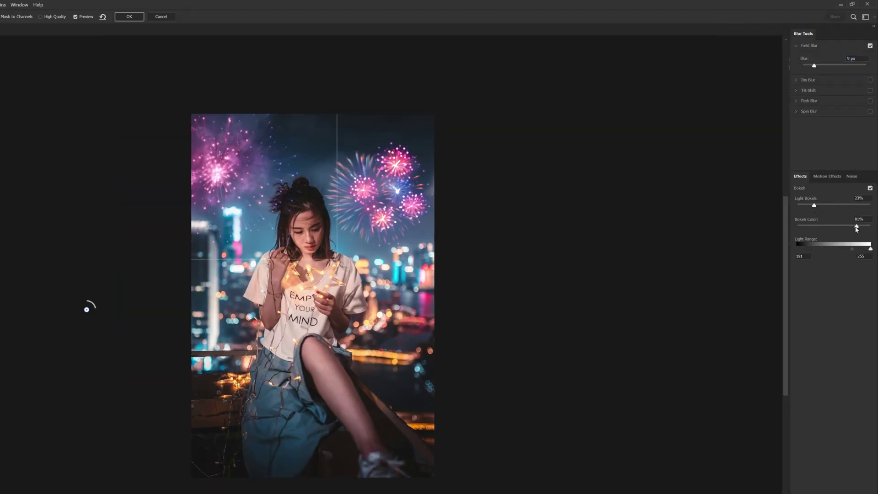
left_click_drag(857, 227, 825, 227)
left_click_drag(810, 74, 813, 77)
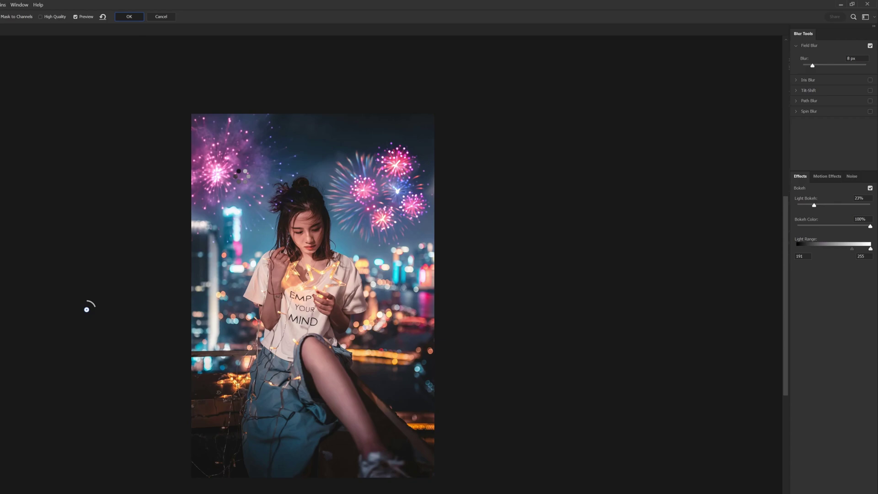
- Pan across the portrait and collapse layer 71's Smart Filters list
scroll(221, 178, "up", 1)
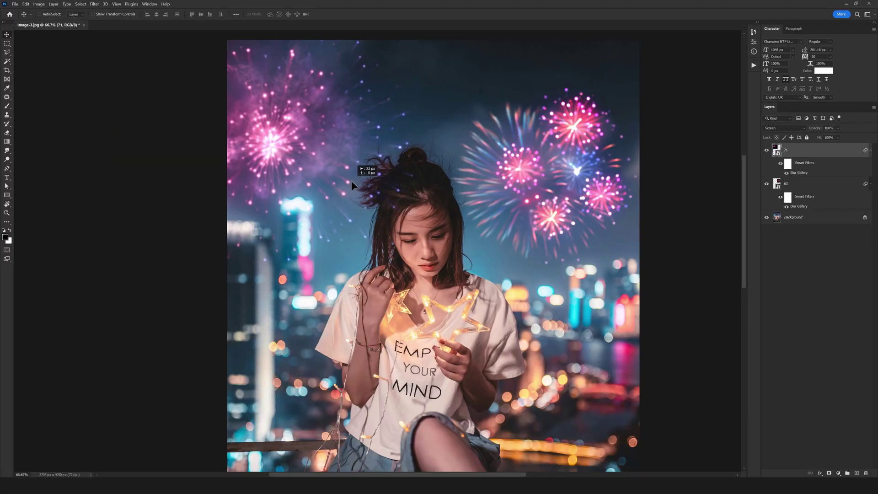
left_click_drag(404, 199, 343, 189)
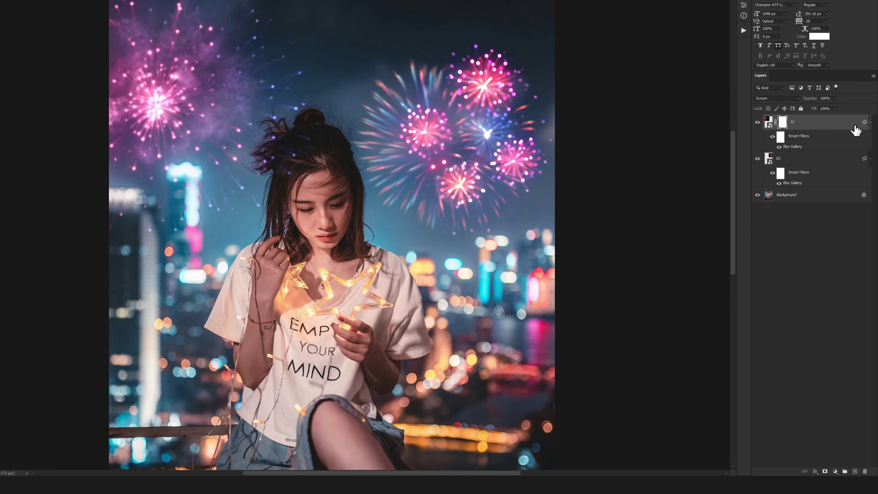
left_click(871, 123)
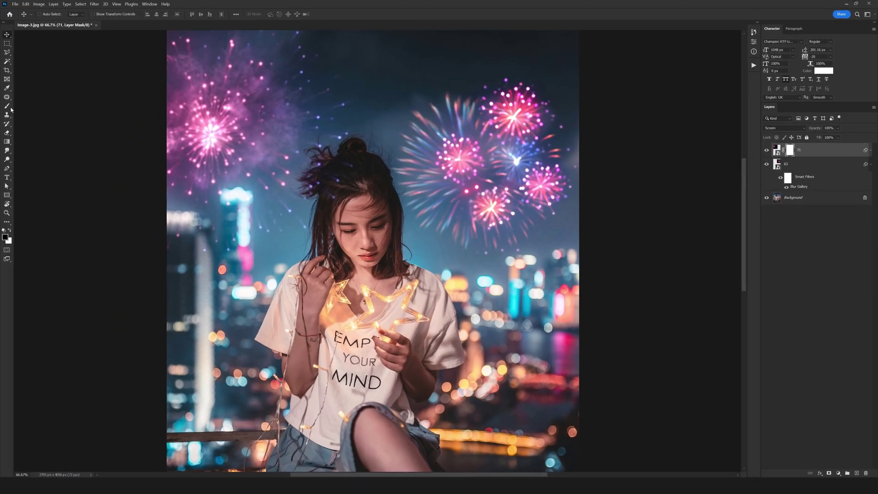
- Pick the hard round brush and size it to about 166 px with a softer edge
left_click(7, 106)
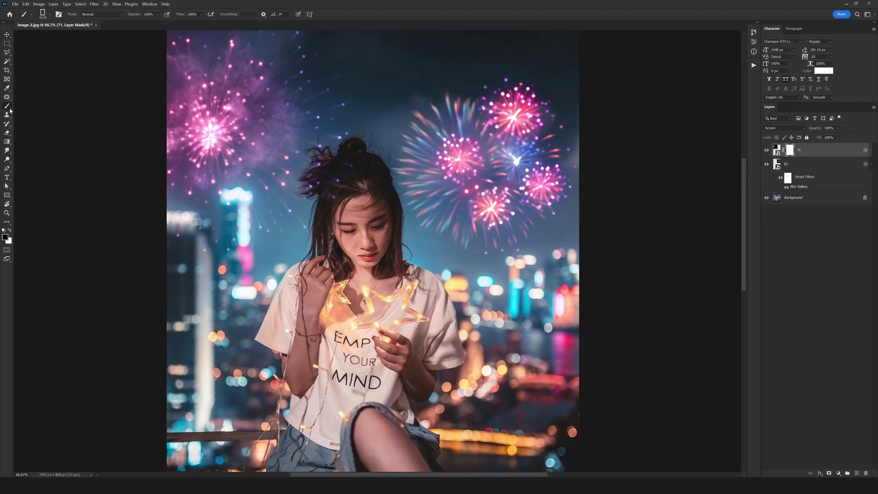
right_click(369, 145)
left_click(409, 180)
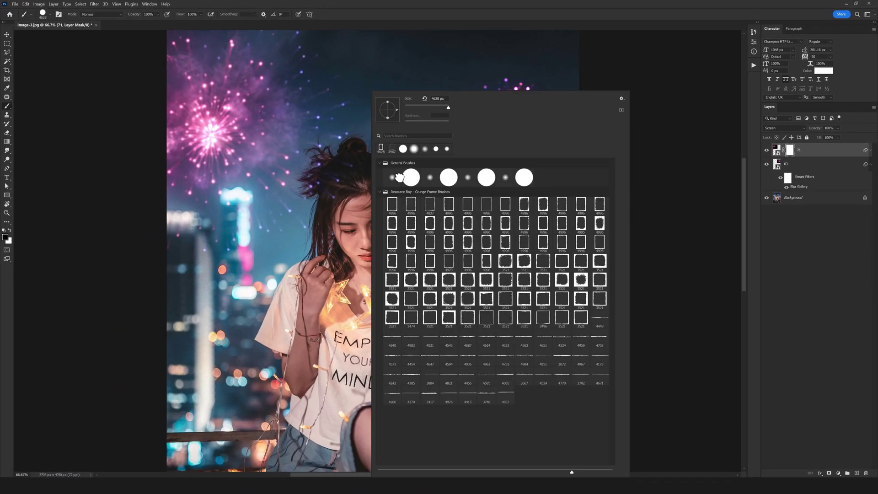
right_click(303, 160, "alt")
left_click_drag(311, 151, 306, 158)
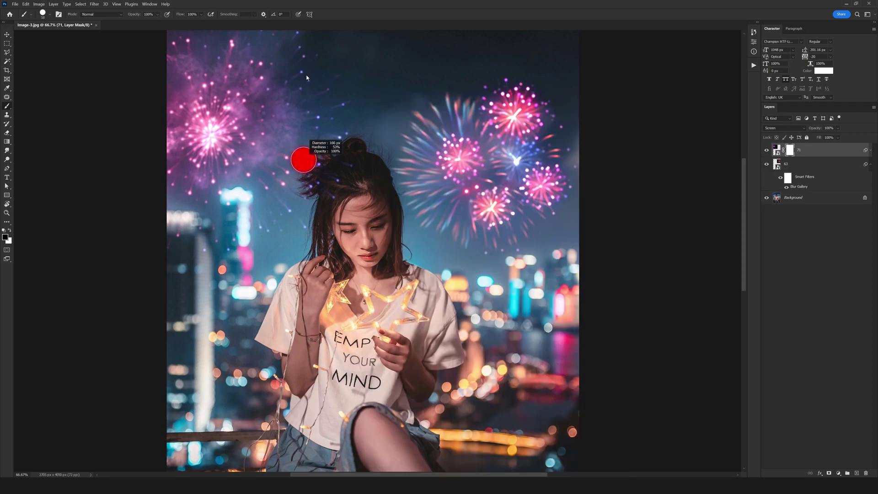
left_click_drag(306, 78, 309, 72)
- Zoom in to 200% on the hair and adjust the brush to about 179 px for masking
key("ctrl+1")
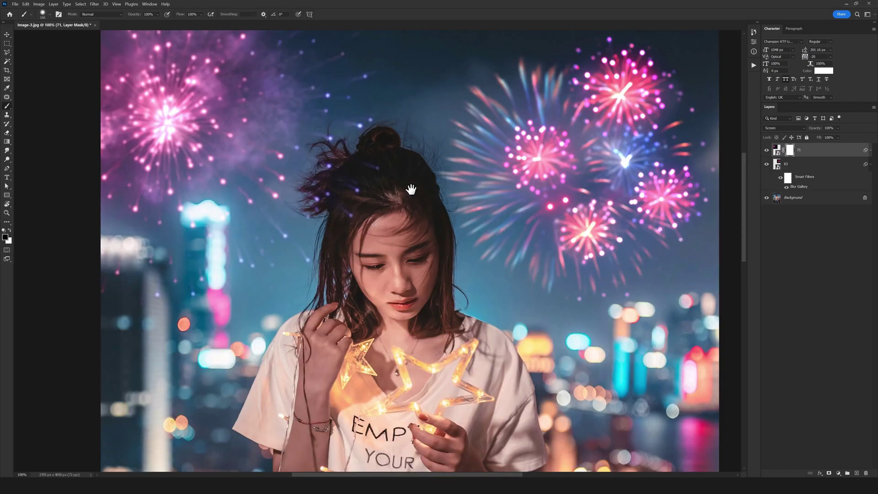
mouse_move(411, 189)
left_mouse_down()
mouse_move(308, 175)
mouse_move(286, 148)
mouse_move(312, 217)
mouse_move(343, 256)
mouse_move(275, 233)
mouse_move(273, 248)
mouse_move(253, 247)
mouse_move(296, 311)
mouse_move(295, 371)
mouse_move(311, 206)
mouse_move(305, 148)
mouse_move(263, 90)
mouse_move(364, 123)
left_mouse_up()
left_click(354, 172, "ctrl")
right_click(353, 172, "alt")
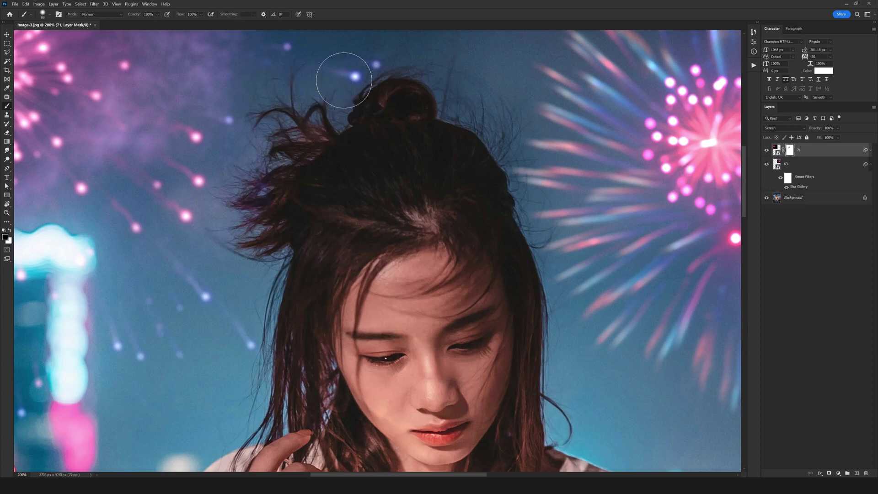
scroll(412, 147, "down", 5)
scroll(347, 175, "up", 4)
key("bracketright")
key("bracketright")
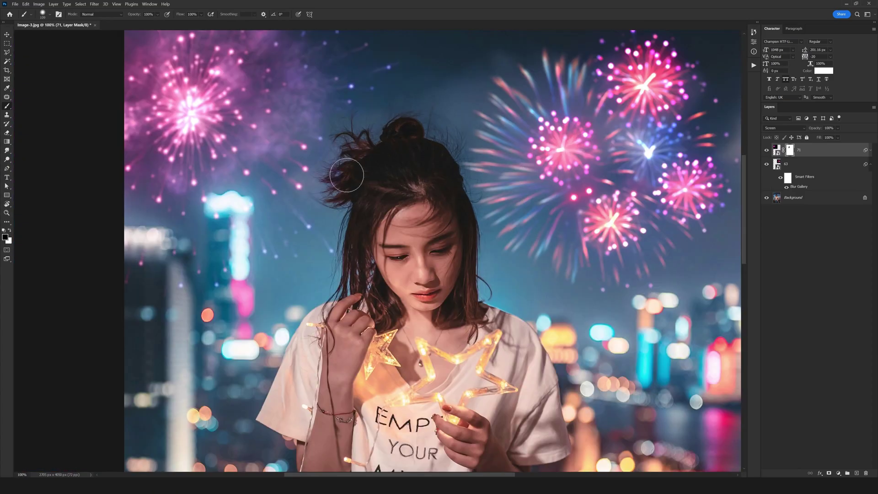
key("bracketright")
key("bracketright")
key("bracketright")
key("bracketright")
key("bracketright")
key("bracketright")
key("bracketright")
scroll(381, 290, "down", 2)
left_click_drag(416, 265, 361, 182)
key("v")
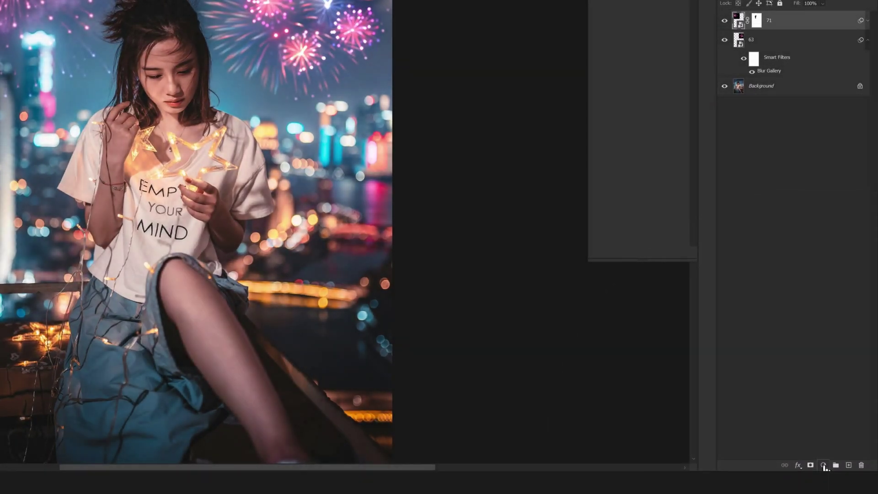
- Add Hue/Saturation 1 clipped to firework layer 63 and shift its hue toward blue-green
left_click(824, 465)
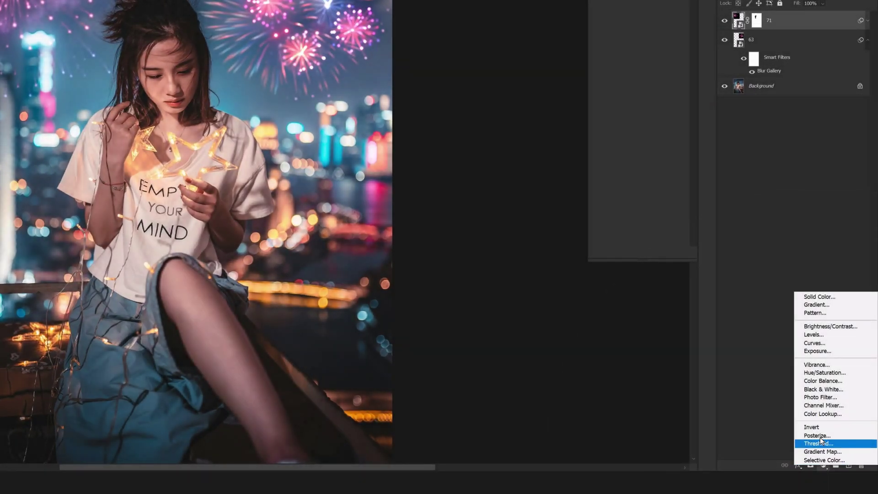
left_click(832, 372)
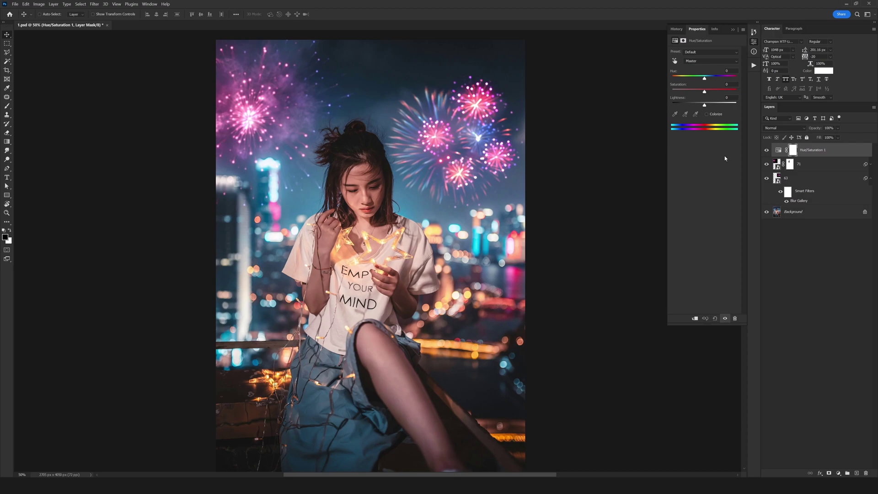
left_click_drag(820, 154, 810, 172)
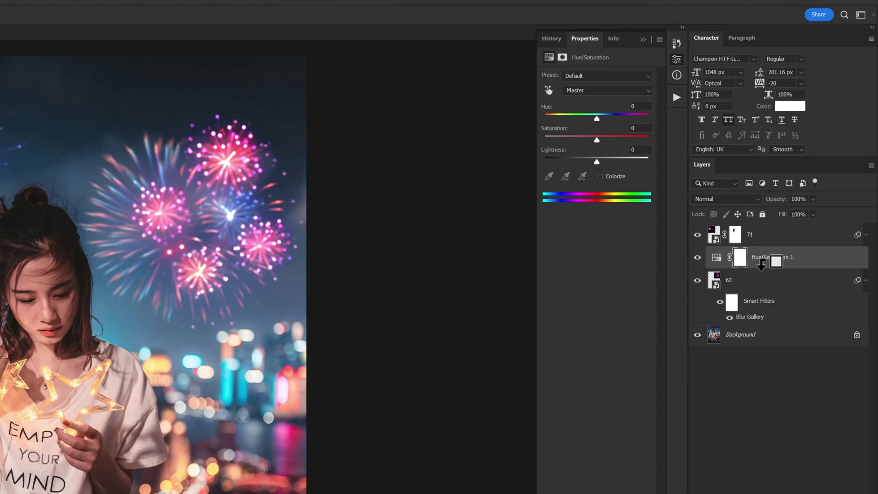
left_click(762, 264, "alt")
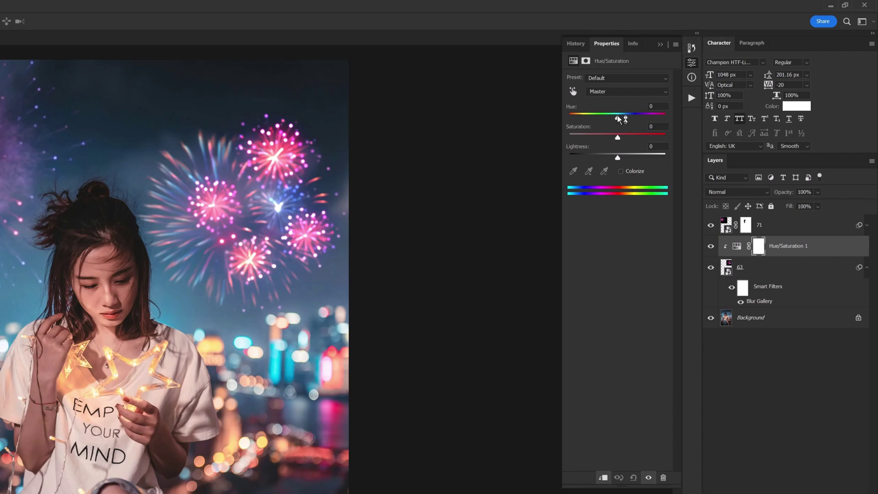
mouse_move(618, 120)
left_mouse_down()
mouse_move(659, 121)
mouse_move(622, 120)
left_mouse_up()
key("ctrl+plus")
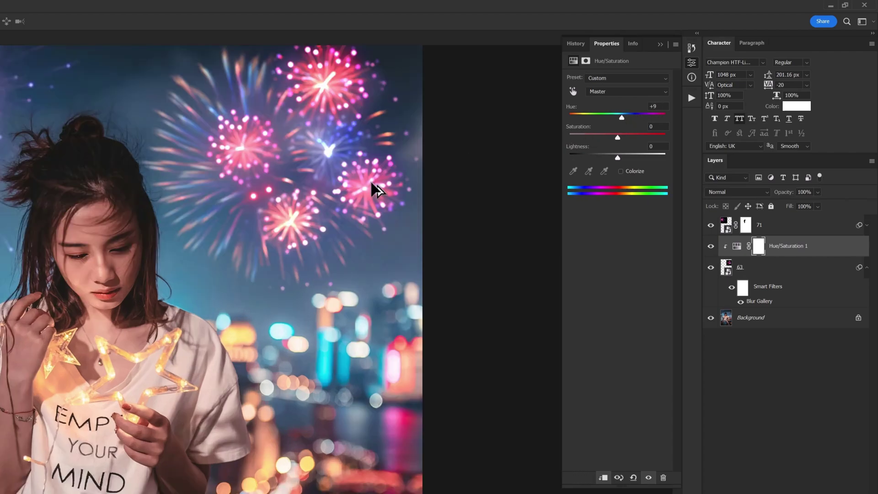
key("ctrl+plus")
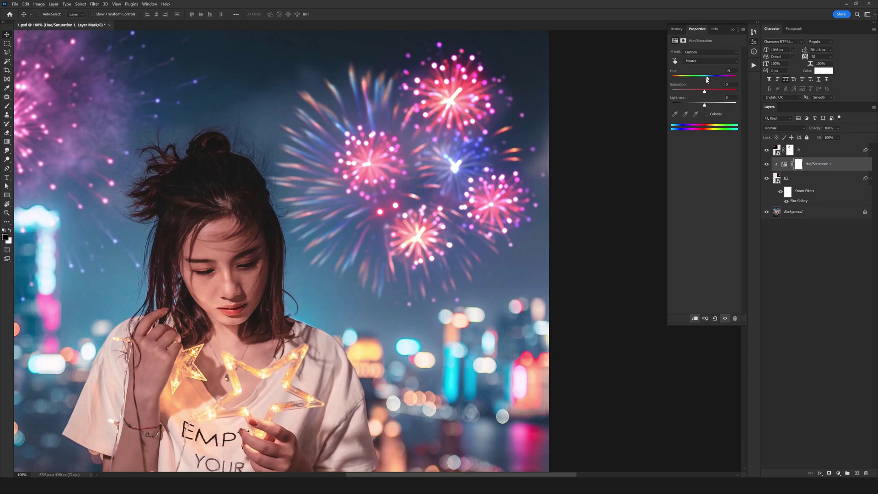
mouse_move(707, 80)
left_mouse_down()
mouse_move(678, 79)
mouse_move(716, 80)
left_mouse_up()
key("ctrl+minus")
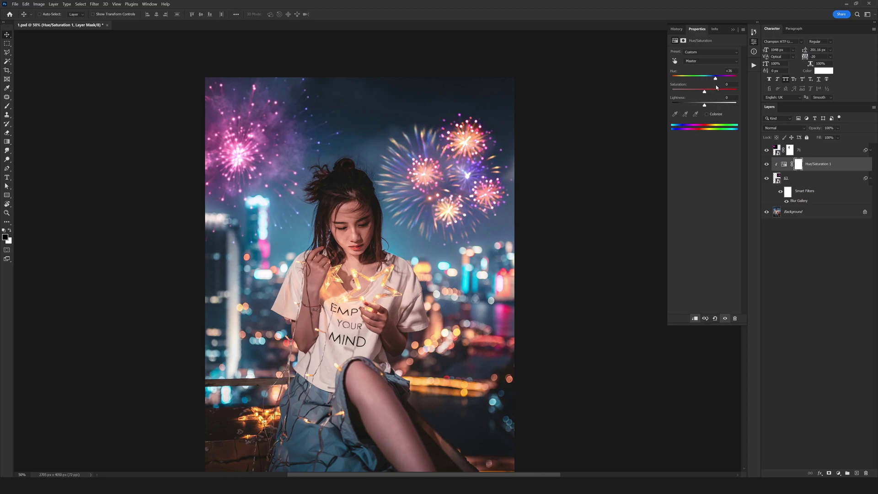
- Add a Hue/Saturation clipped to layer 71 with a purple shift, then hide both adjustments
left_click(807, 153)
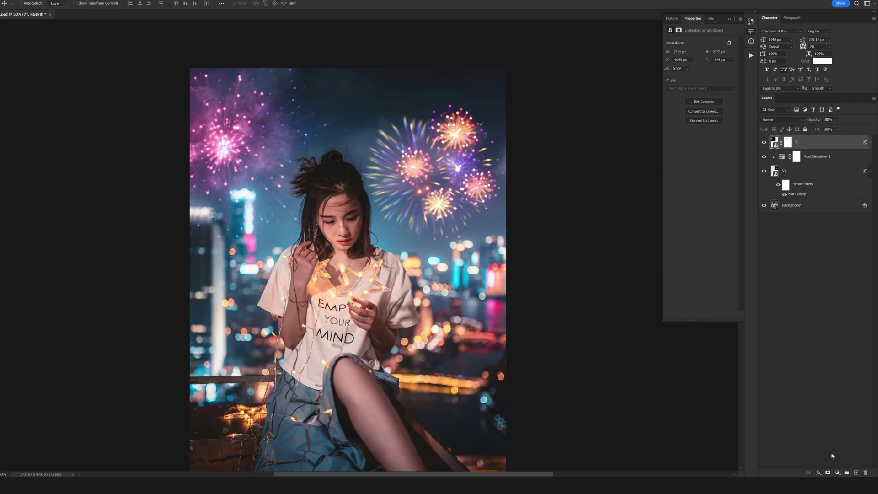
left_click(839, 473)
left_click(824, 373)
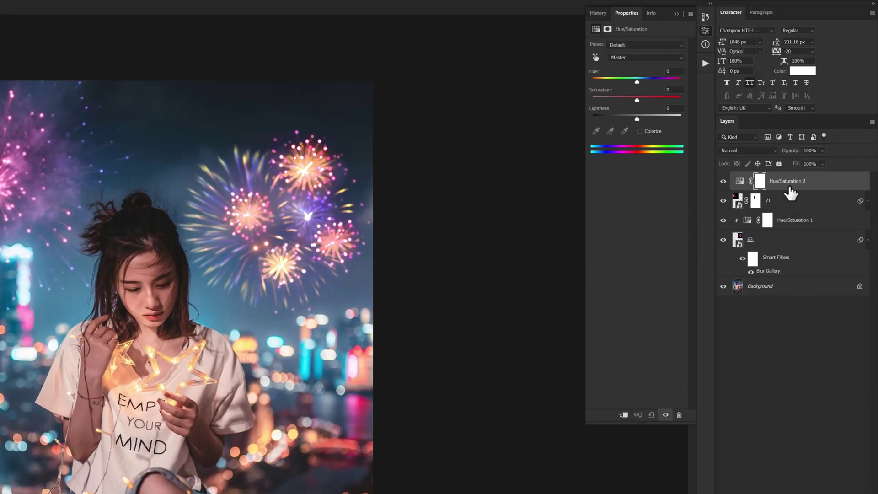
left_click(790, 7, "alt")
left_click_drag(637, 82, 666, 100)
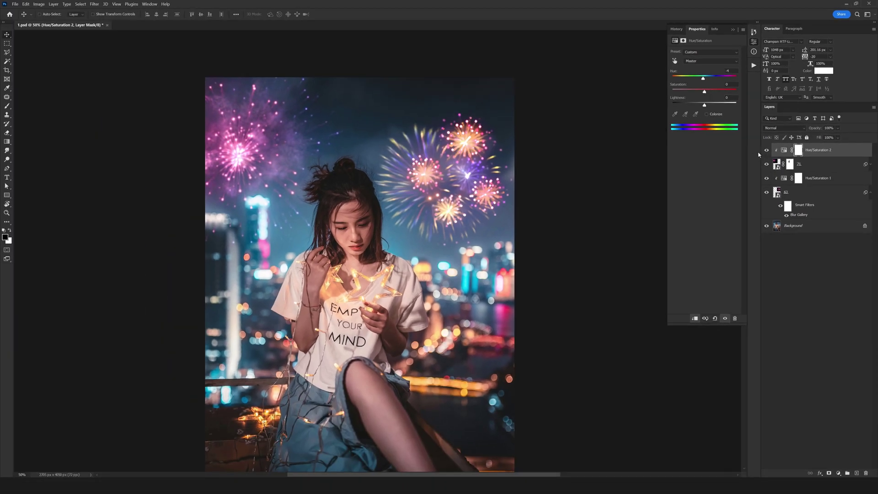
left_click(767, 152)
left_click(767, 178)
- Apply a Camera Raw hue shift to layer 63: Reds -68, Purples -100, Magentas +62, Aquas +70
left_click(798, 192)
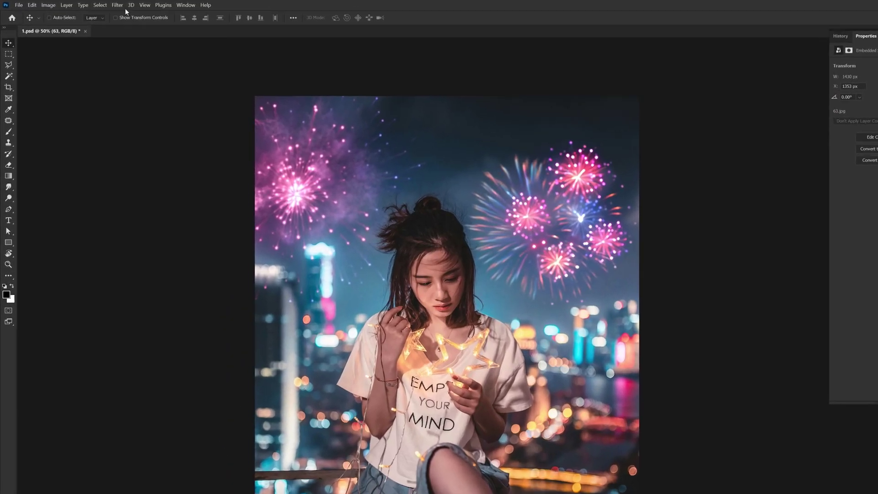
left_click(94, 4)
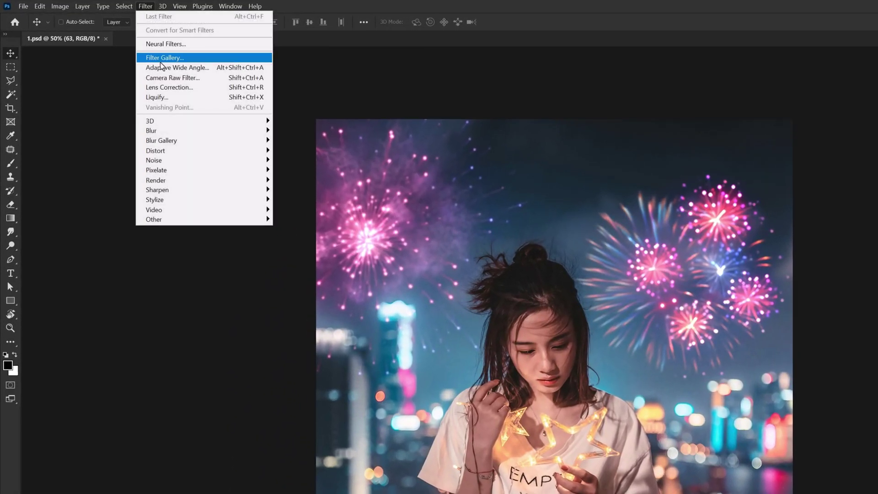
left_click(191, 78)
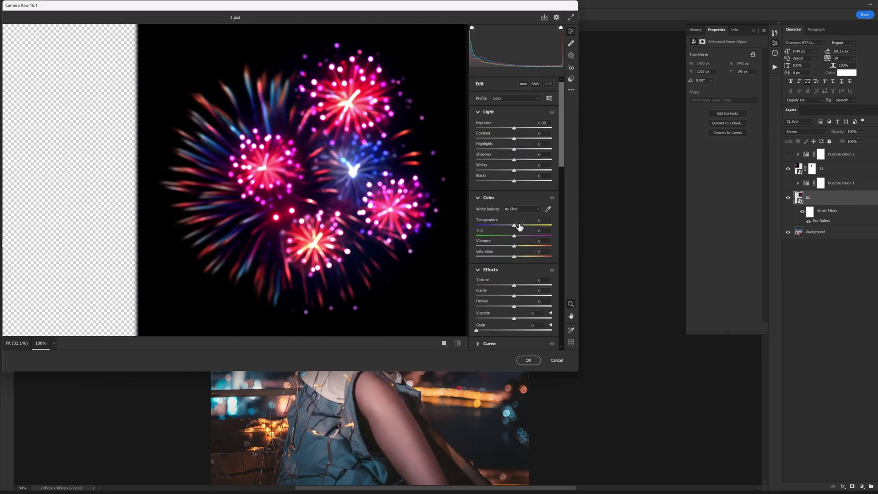
scroll(513, 273, "down", 5)
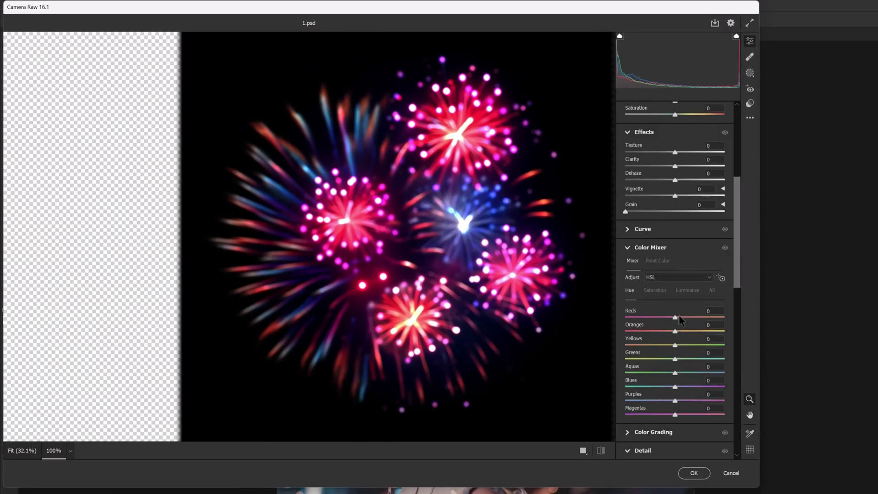
left_click_drag(679, 317, 672, 352)
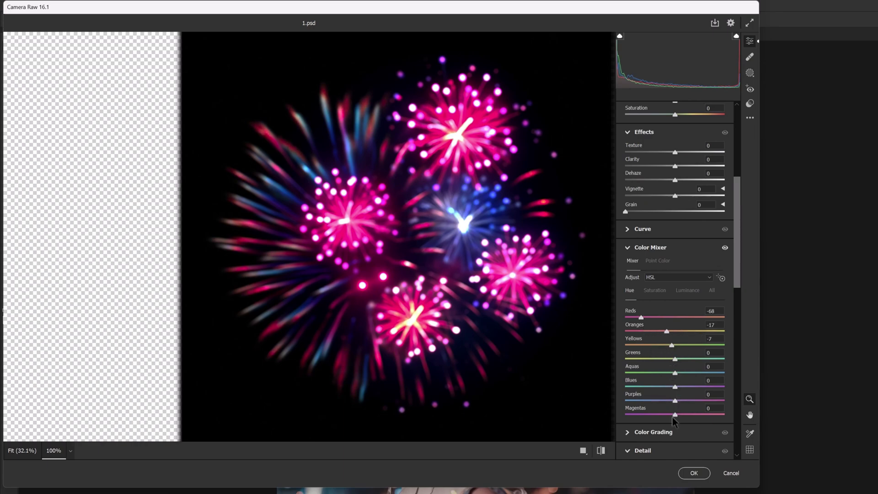
left_click_drag(673, 418, 706, 414)
mouse_move(637, 405)
left_mouse_down()
mouse_move(660, 402)
mouse_move(643, 405)
left_mouse_up()
left_click_drag(681, 378, 727, 373)
left_click(694, 474)
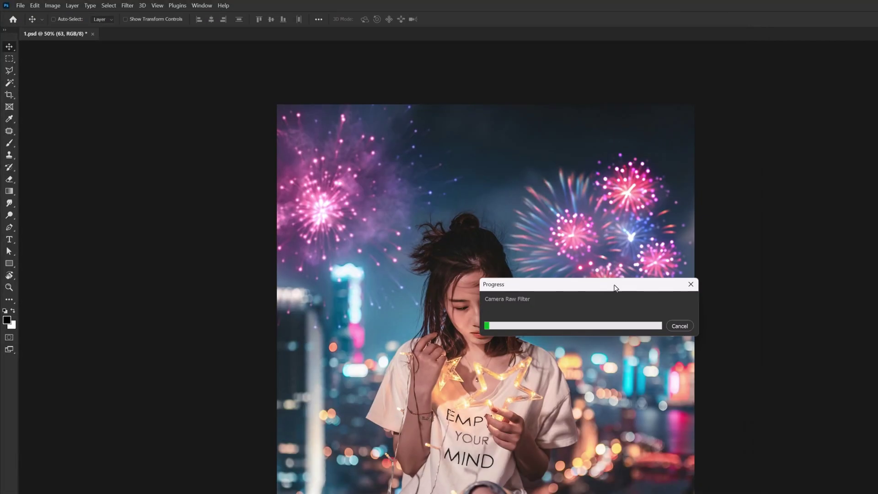
scroll(645, 243, "up", 1)
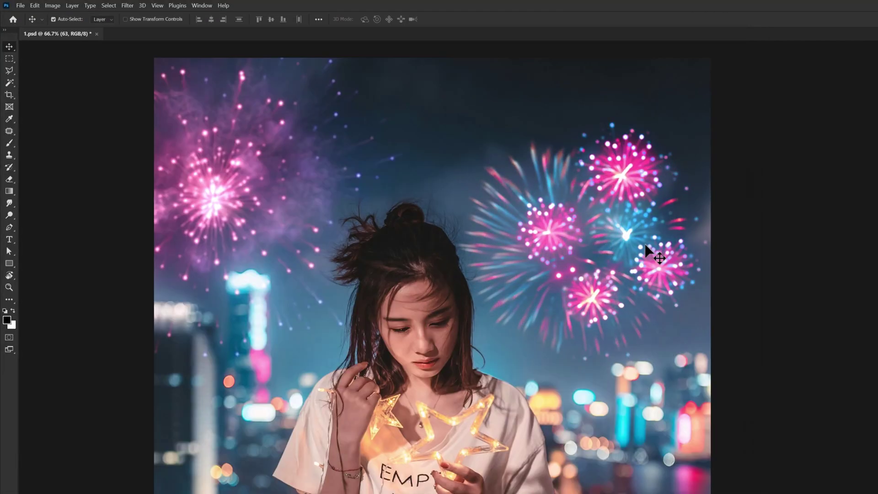
scroll(645, 243, "up", 1)
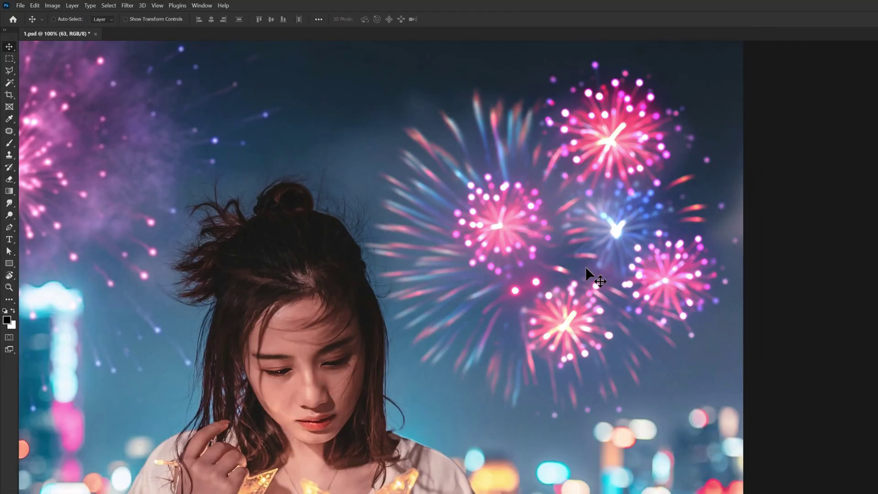
key("ctrl+minus")
key("ctrl+minus")
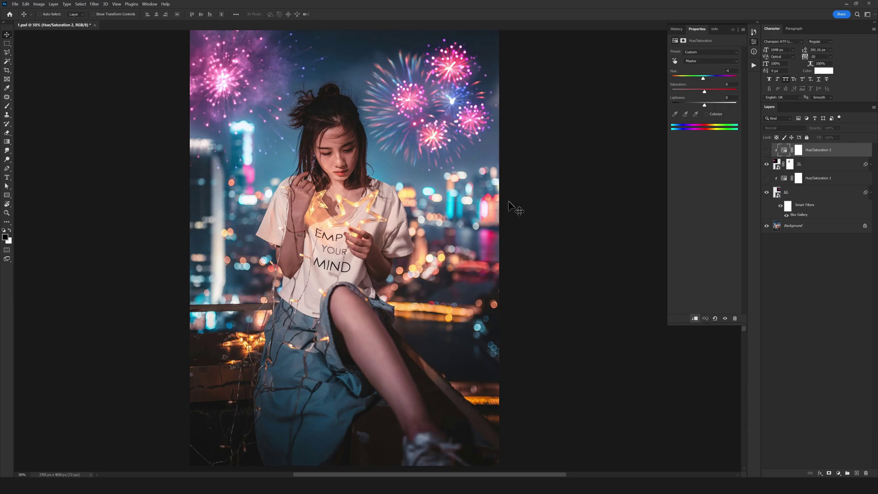
- Paste a merged copy of the whole canvas as a new top Layer 1
key("ctrl+a")
left_click(26, 4)
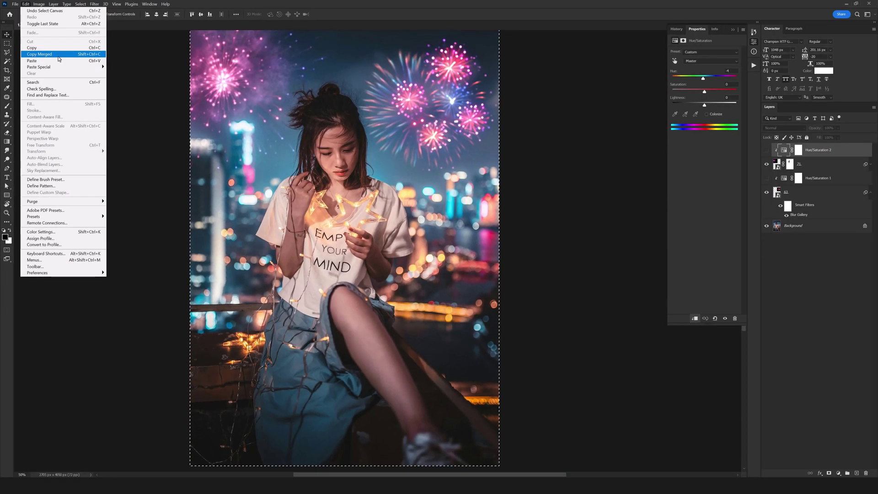
left_click(59, 54)
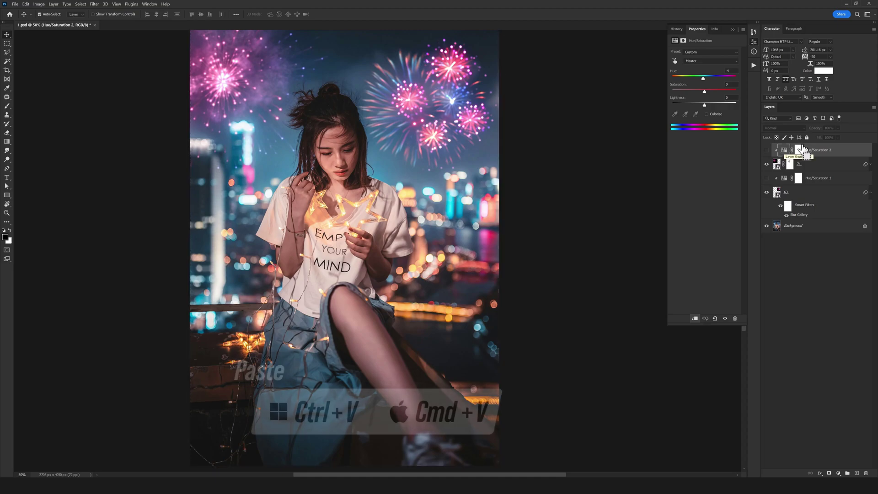
key("ctrl+v")
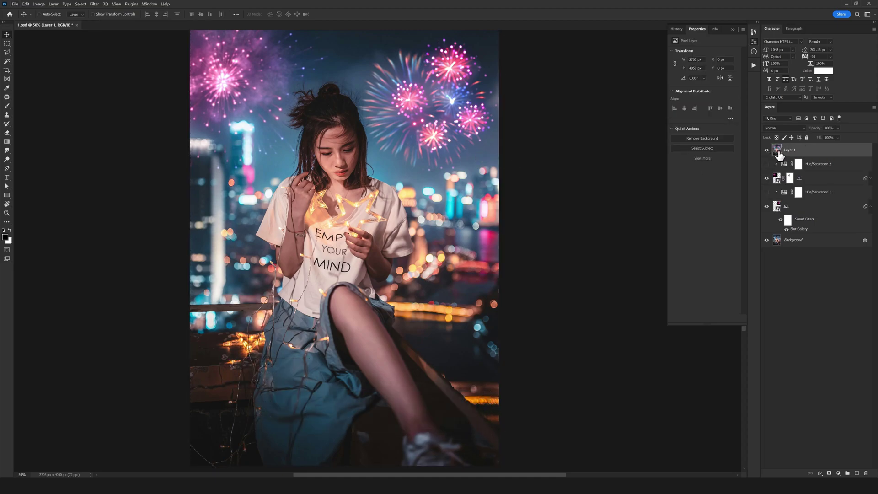
- Check Layer 1 on its own, then convert it to an embedded smart object
left_click(767, 151, "alt")
left_click(767, 152, "alt")
left_click_drag(281, 158, 352, 200)
key("ctrl+z")
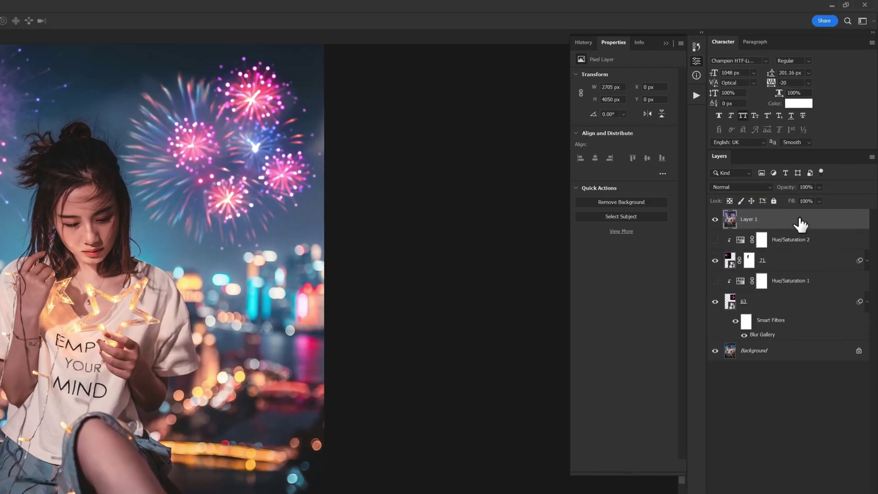
right_click(800, 224)
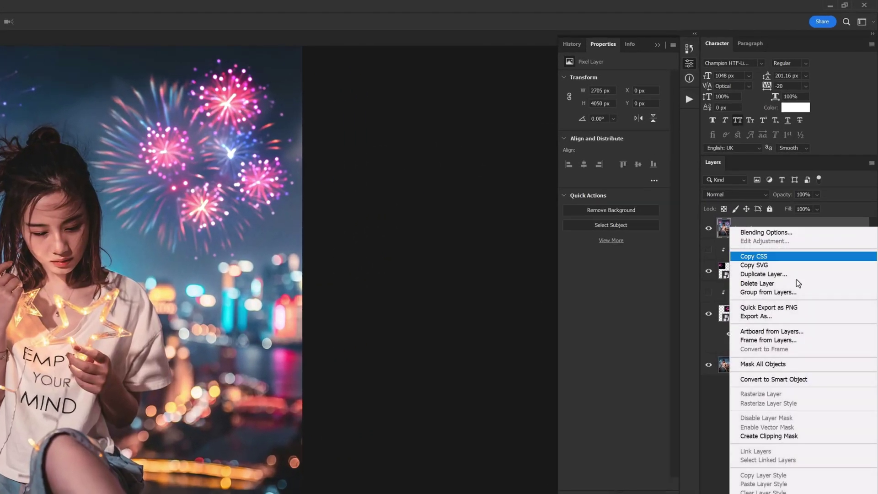
left_click(787, 366)
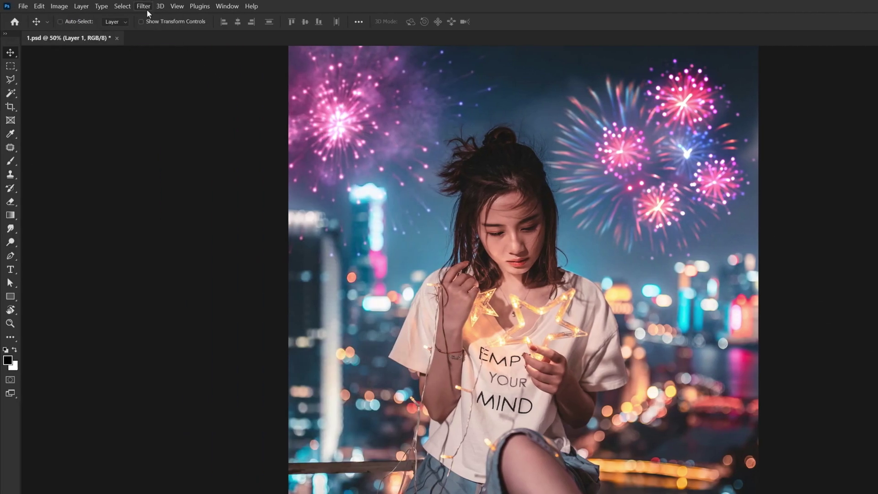
- Grade Layer 1 in Camera Raw: Temperature +3, Vibrance +55, Contrast +20, Highlights -13, Reds hue -41
left_click(144, 7)
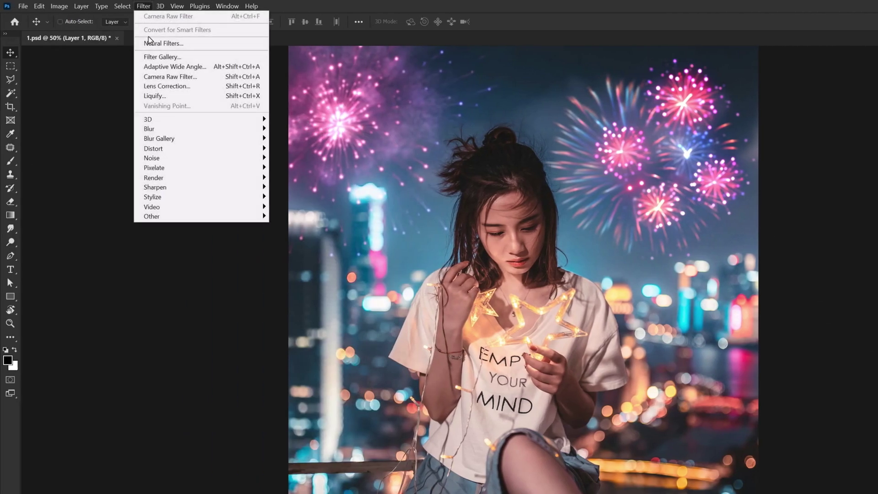
left_click(159, 80)
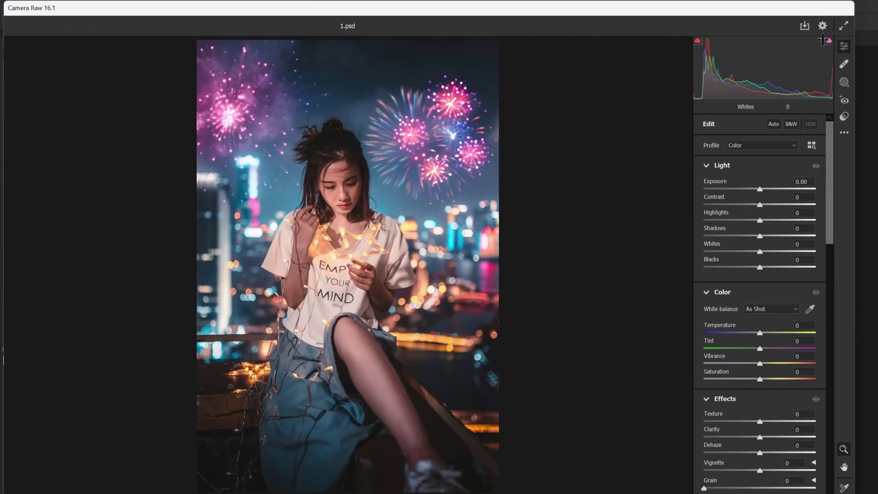
key("f")
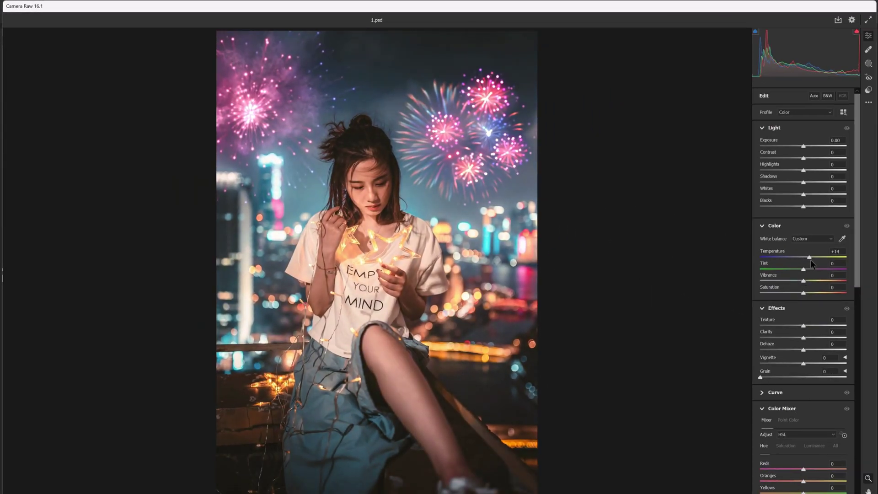
left_click(806, 259)
left_click_drag(805, 277, 829, 277)
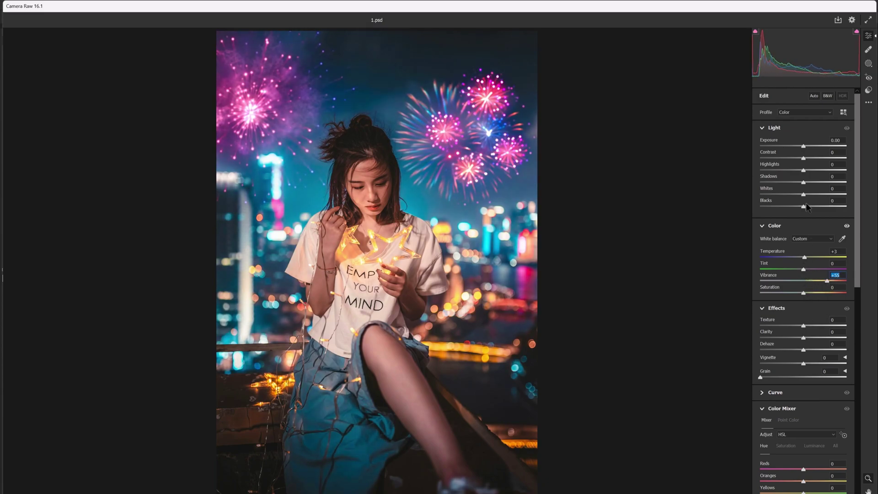
mouse_move(804, 157)
left_mouse_down()
mouse_move(816, 157)
mouse_move(803, 151)
left_mouse_up()
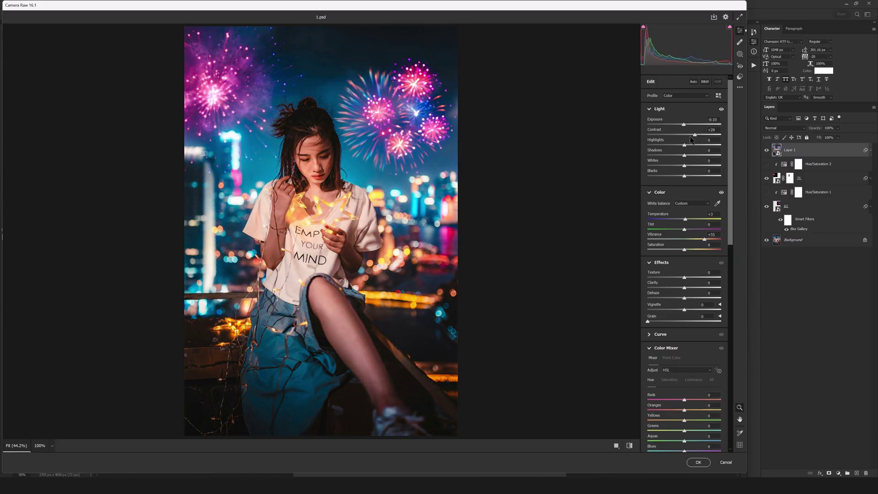
mouse_move(692, 140)
left_mouse_down()
mouse_move(696, 147)
mouse_move(689, 140)
mouse_move(702, 137)
left_mouse_up()
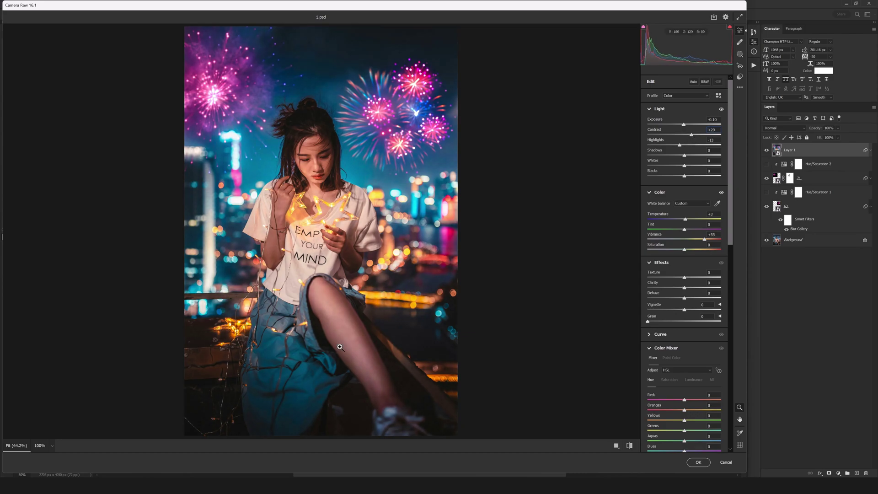
left_click_drag(686, 402, 664, 397)
left_click(698, 461)
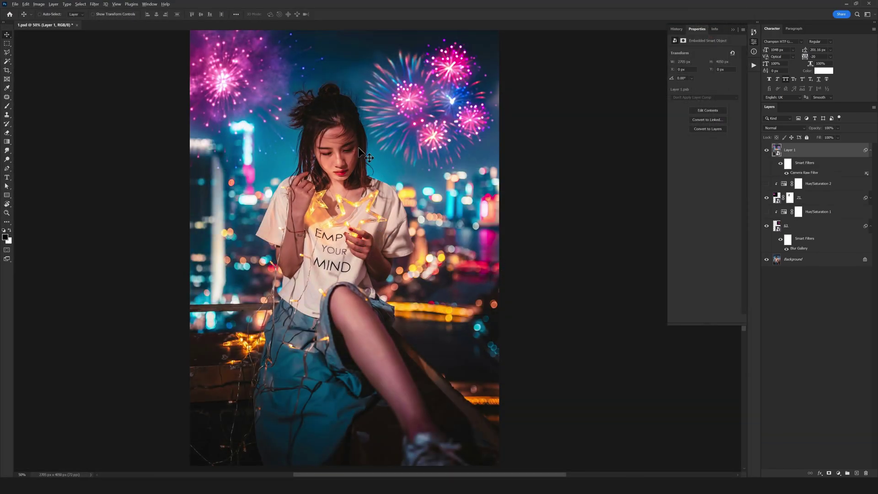
scroll(363, 155, "up", 2)
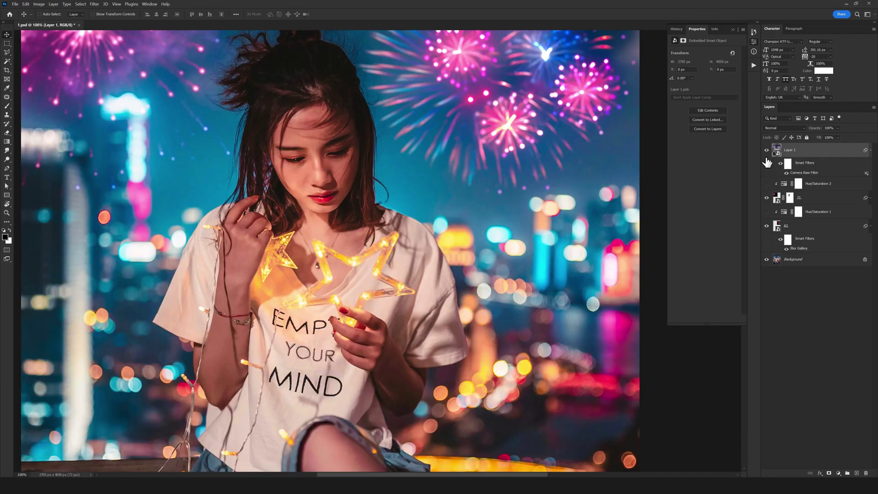